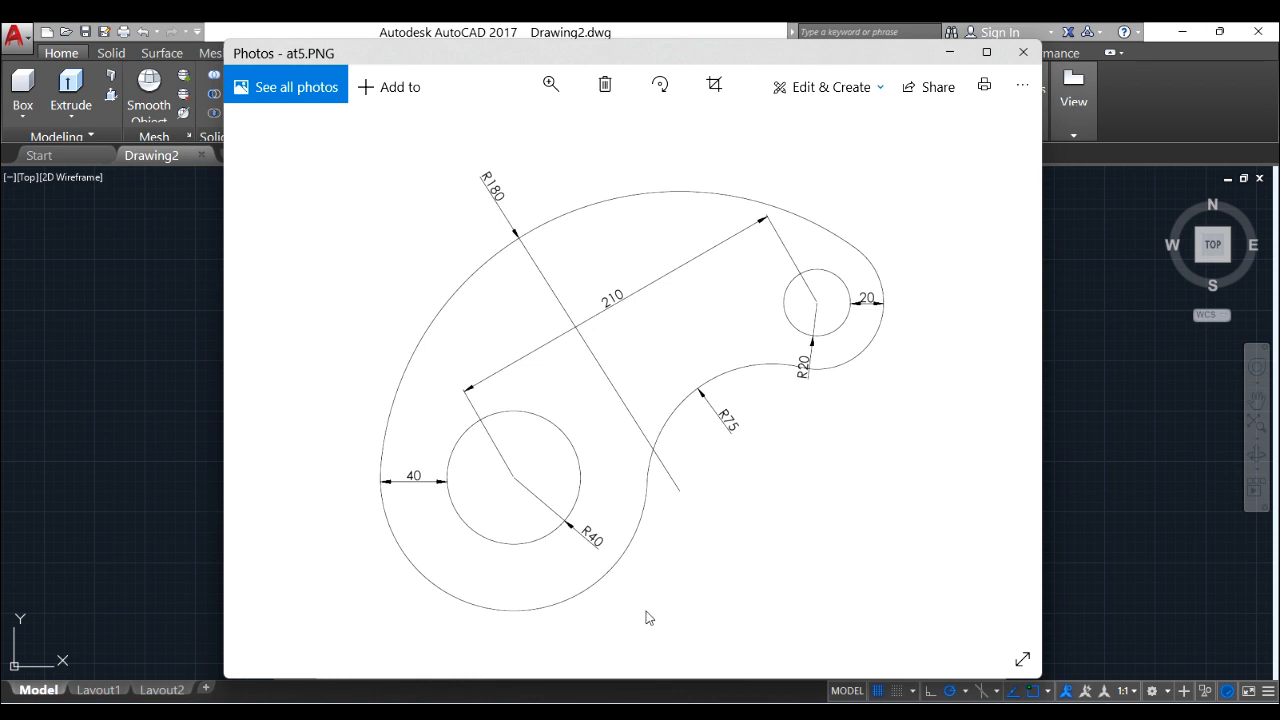
- Close the Photos viewer showing the at5.PNG reference sketch to return to AutoCAD
left_click(949, 52)
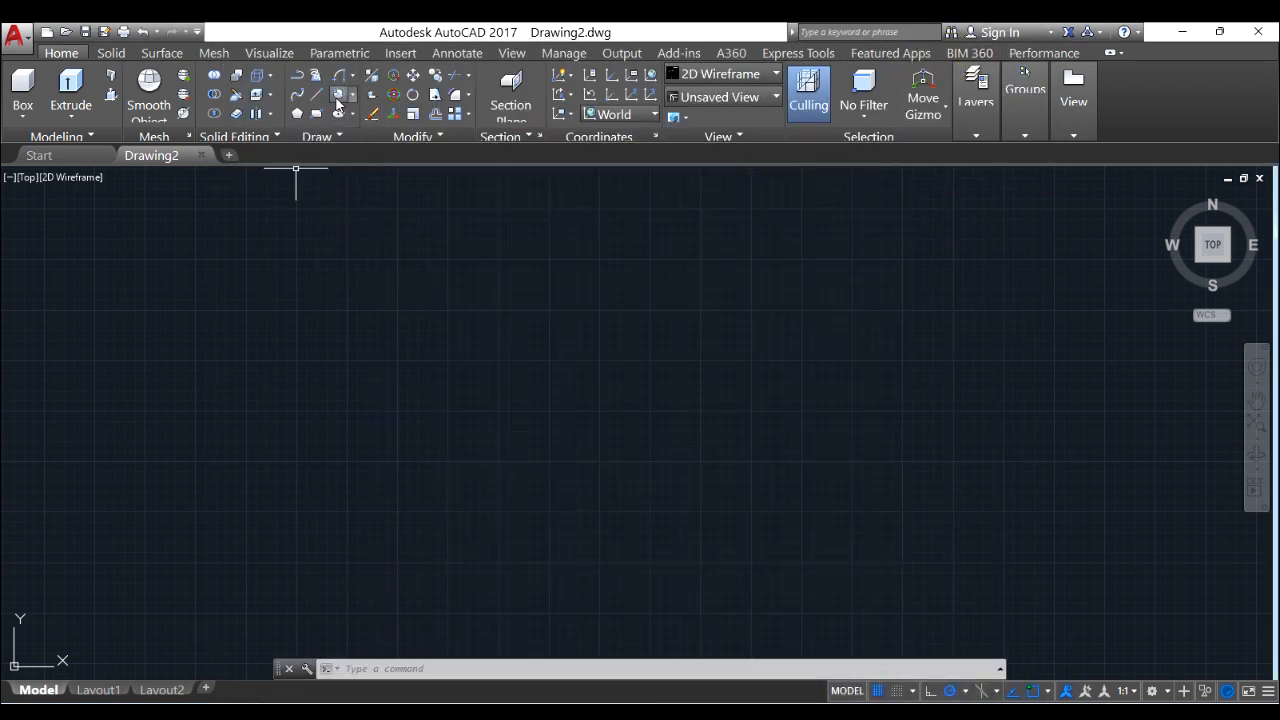
- Draw two concentric circles of radius 40 and 80 by centre and radius, then bring up the reference sketch
left_click(338, 95)
left_click(352, 95)
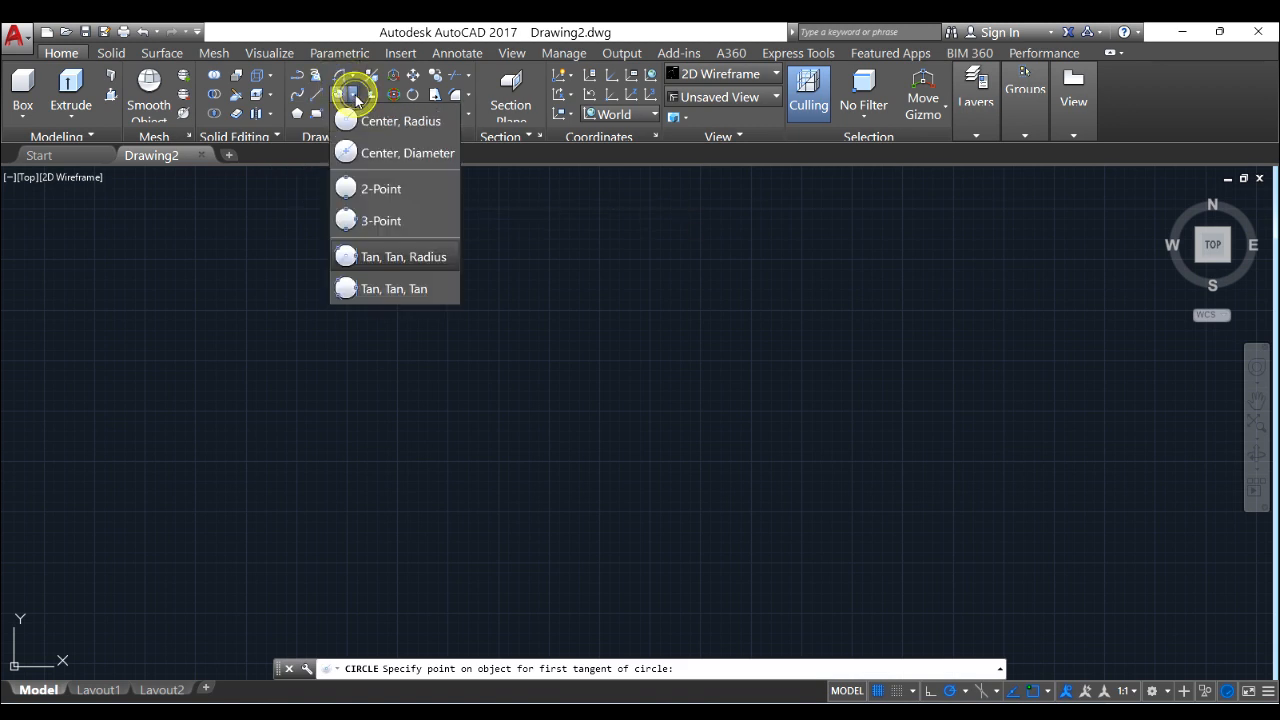
left_click(381, 123)
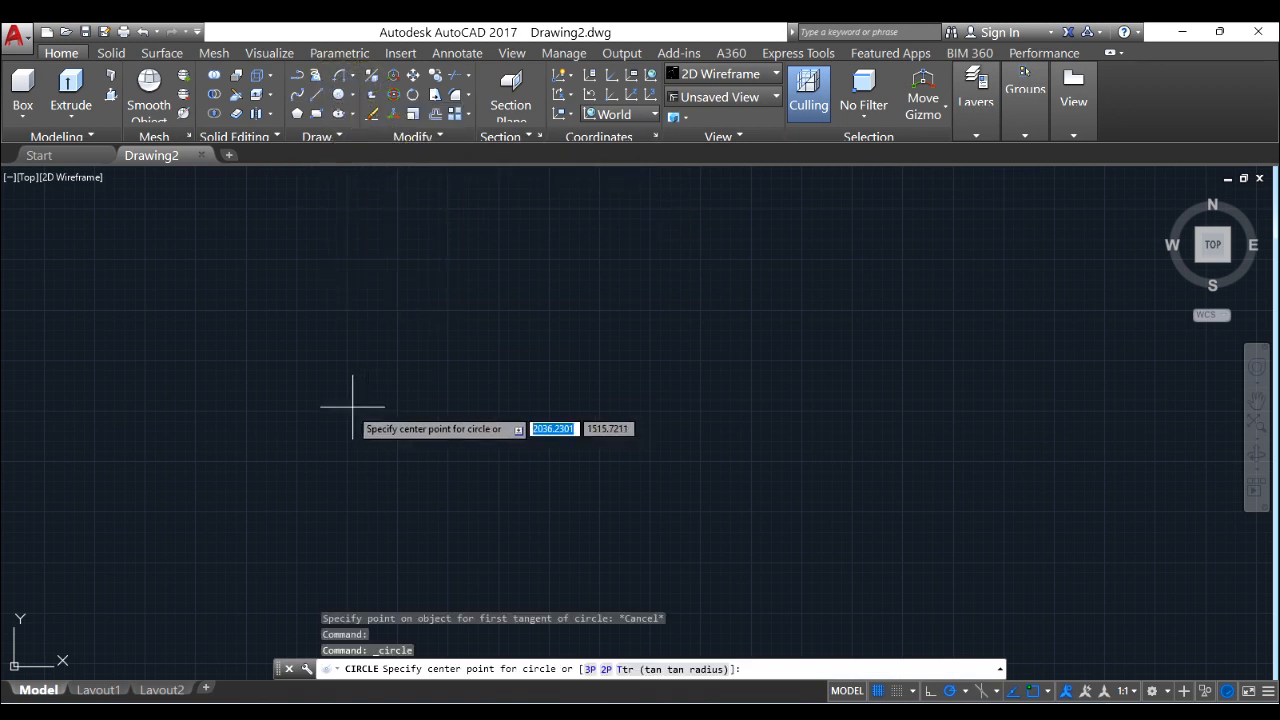
left_click(301, 437)
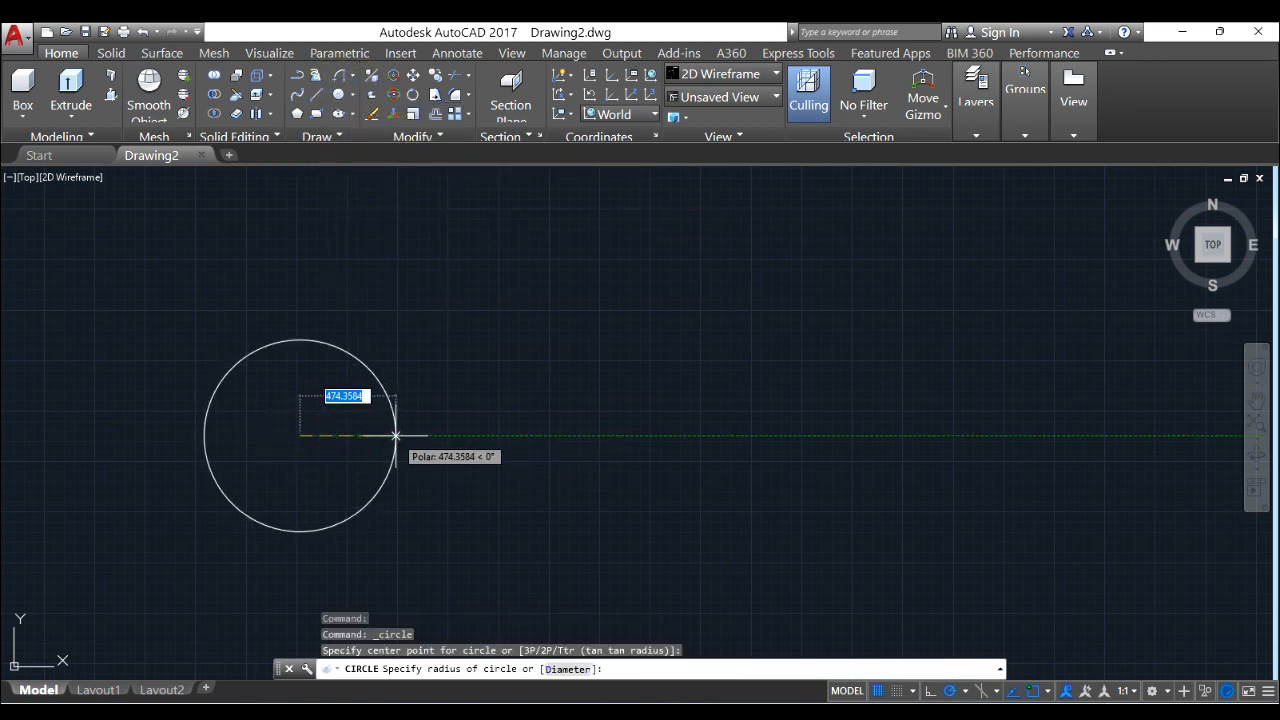
type("40")
key("Return")
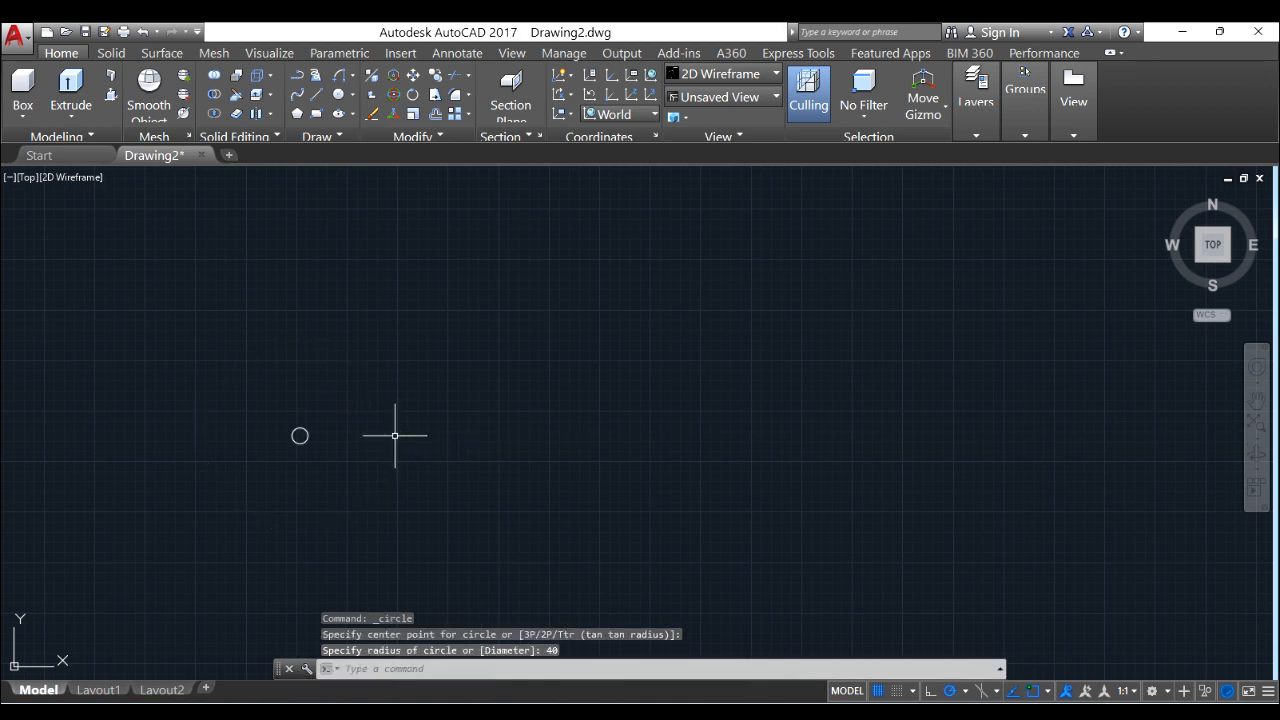
key("Return")
left_click(301, 437)
type("80")
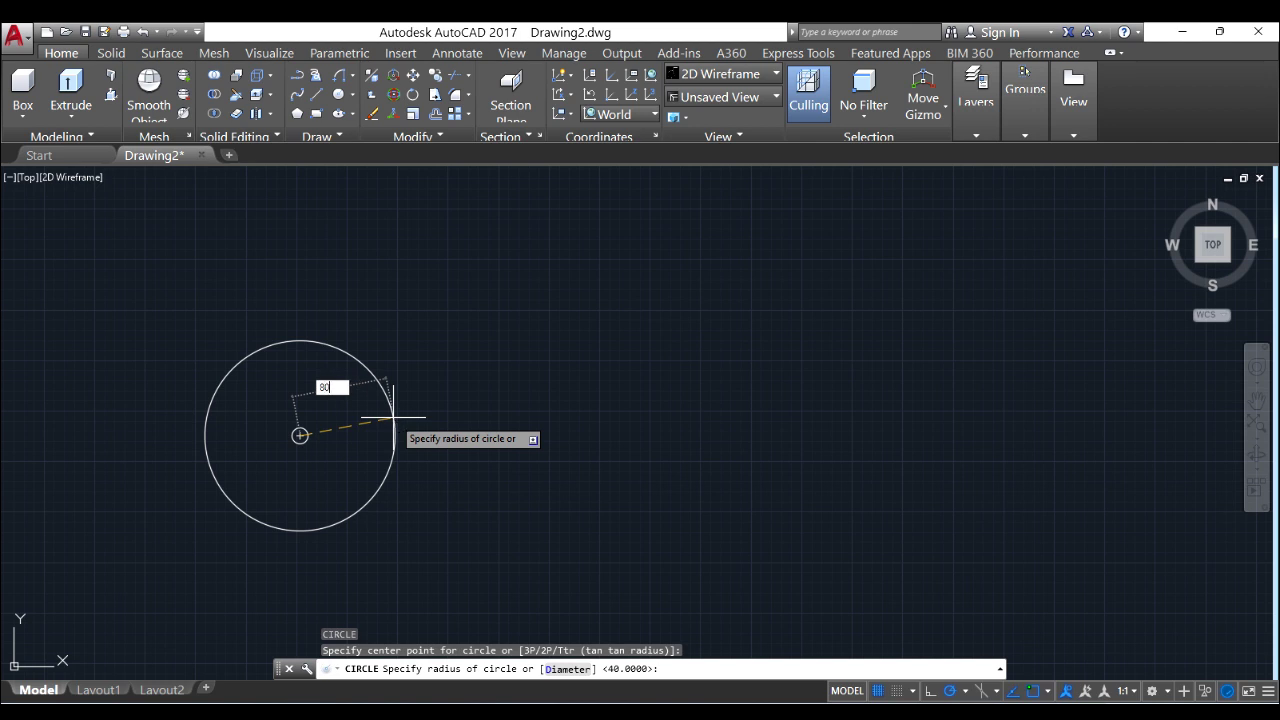
key("Return")
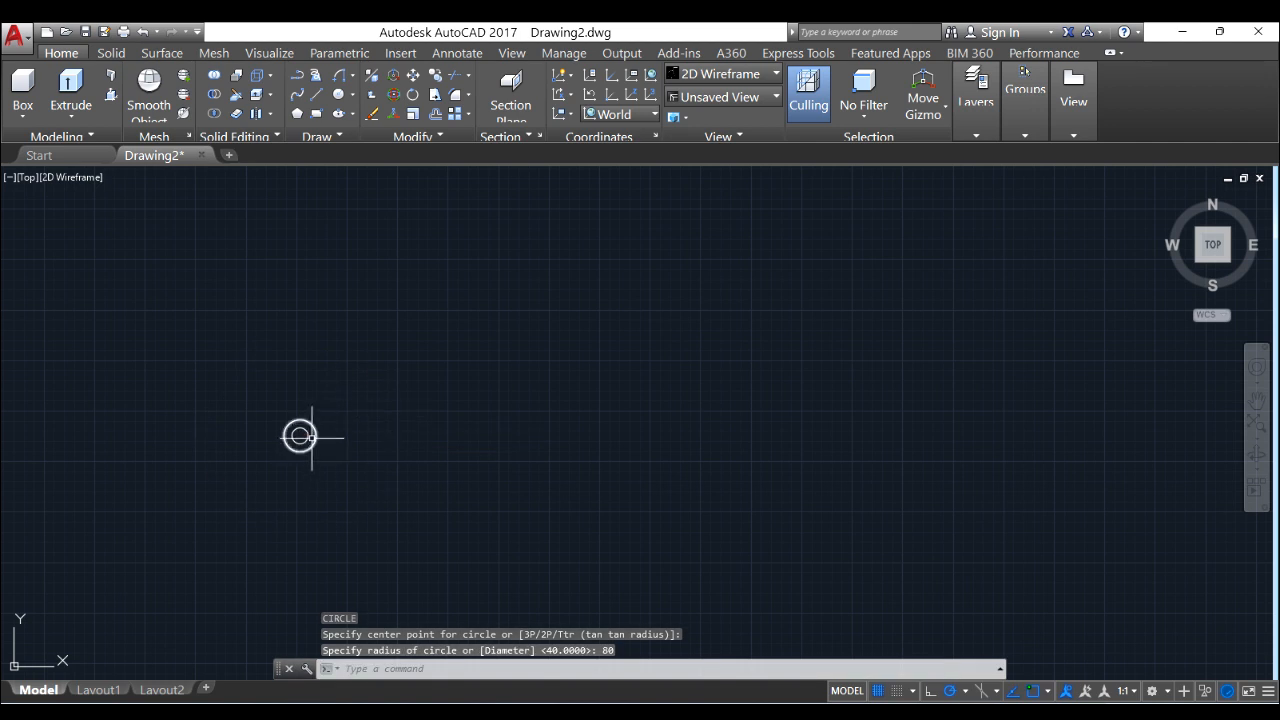
middle_click(306, 435)
middle_click(306, 435)
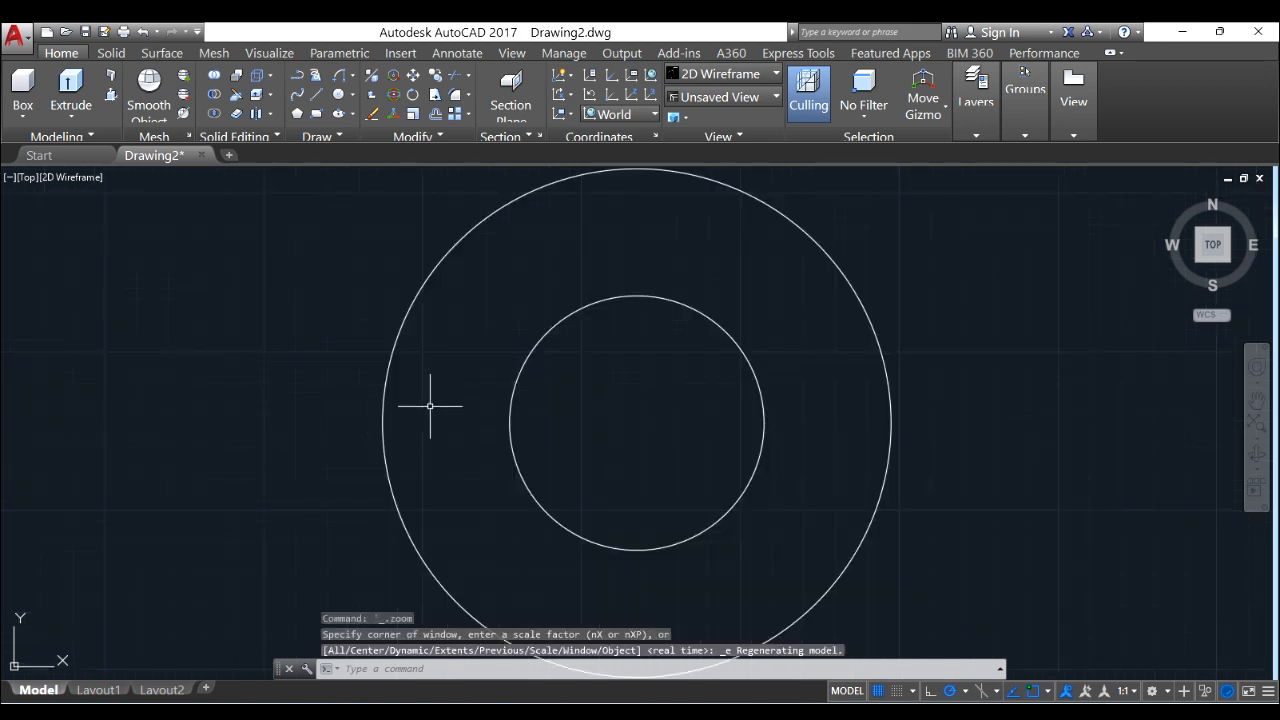
scroll(340, 403, "down", 2)
scroll(371, 411, "down", 2)
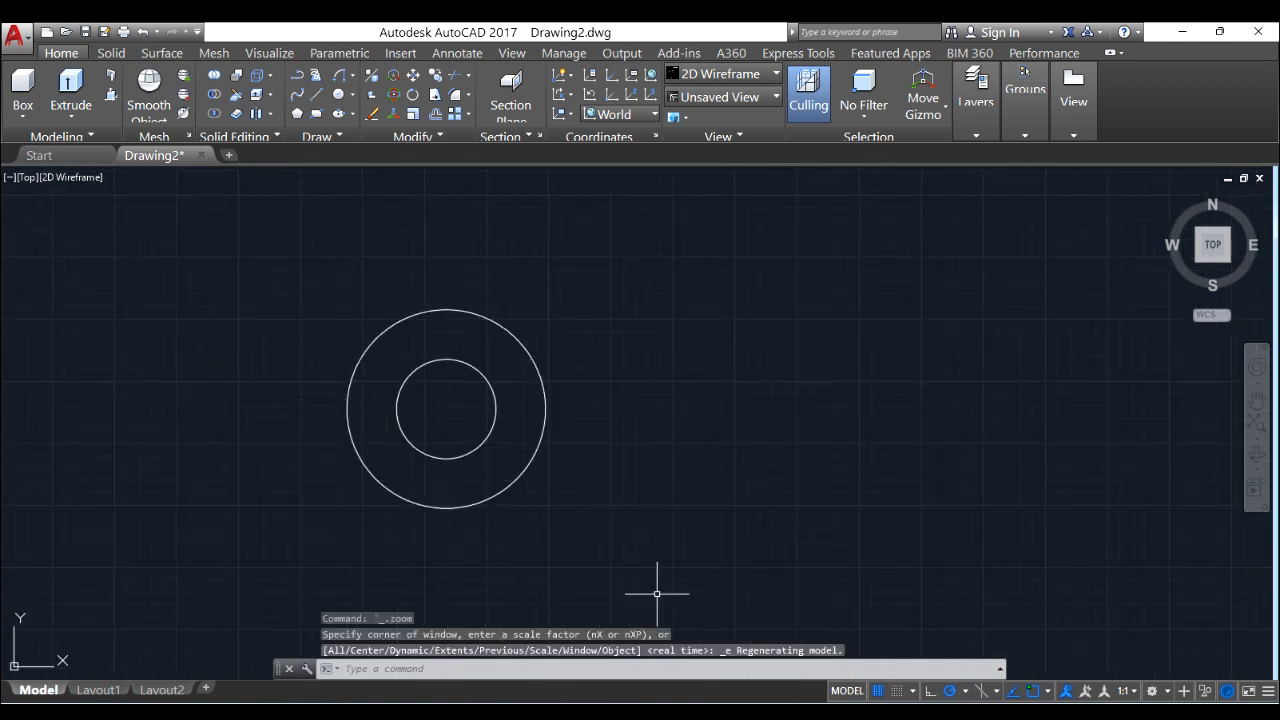
key("alt+Tab")
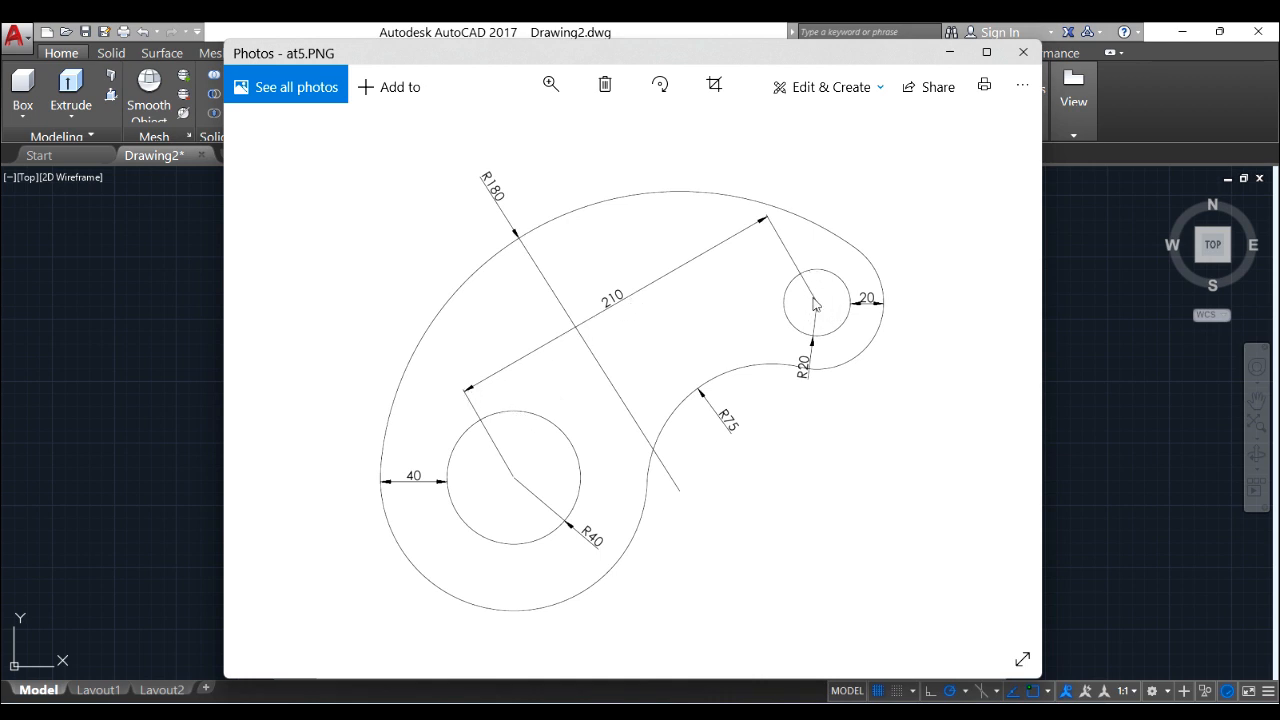
- Place vertical and horizontal XLINE construction lines through the circles' centre
left_click(1134, 116)
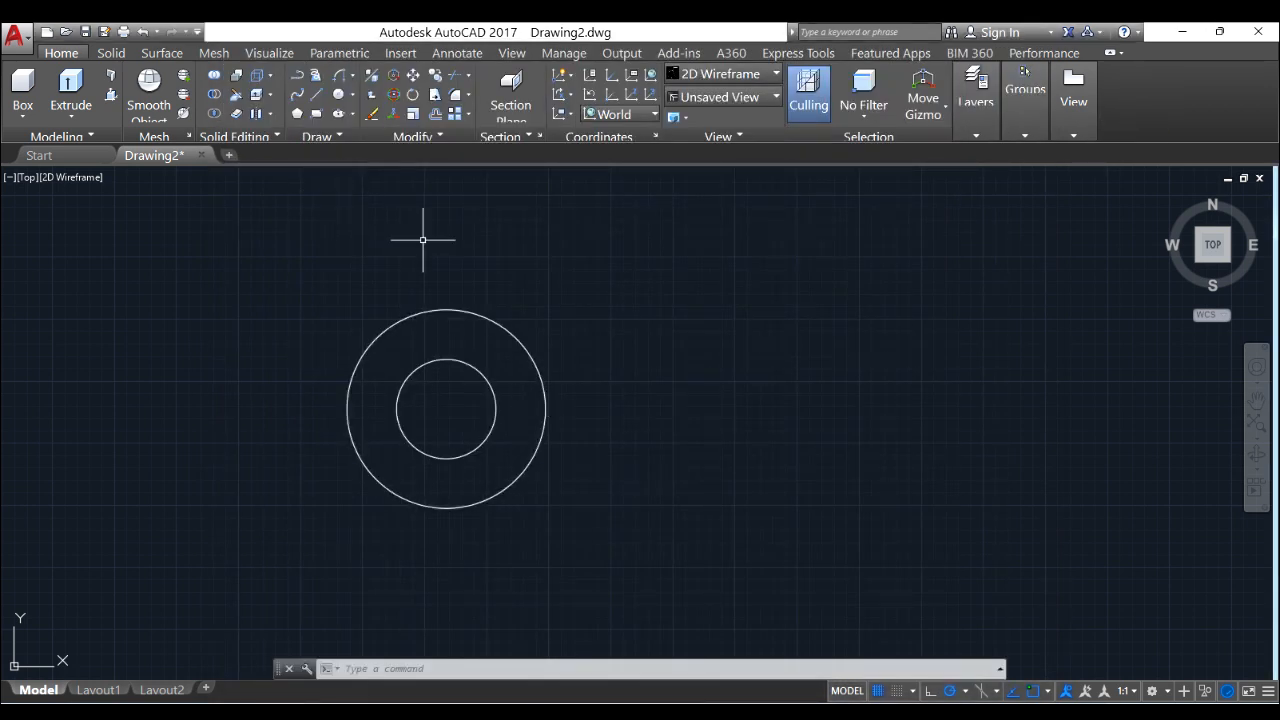
left_click(312, 134)
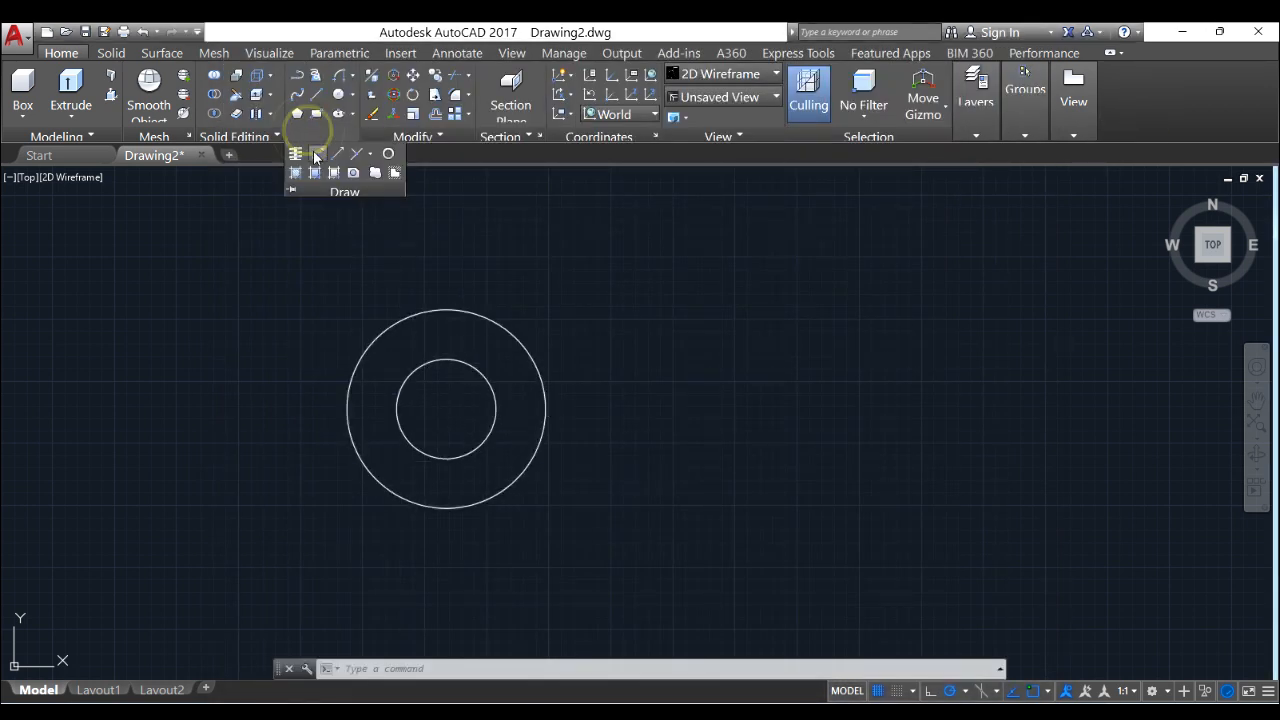
left_click(445, 410)
left_click(445, 268)
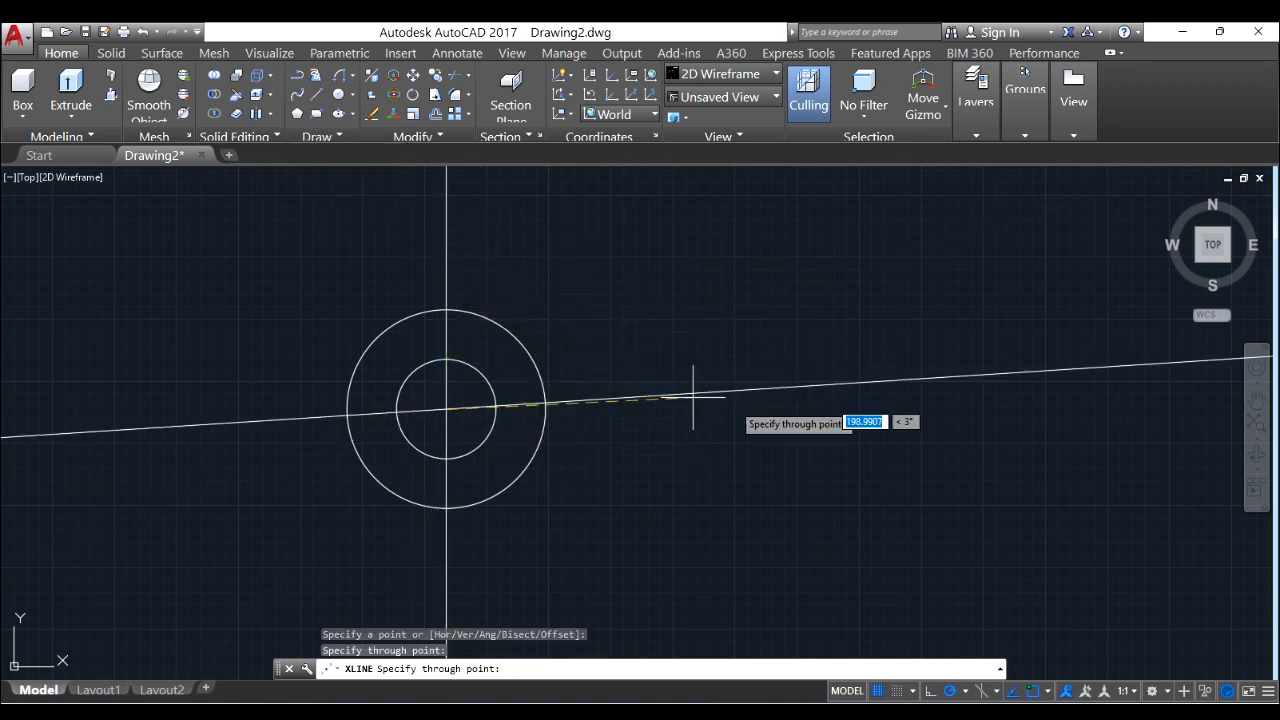
left_click(849, 410)
key("Return")
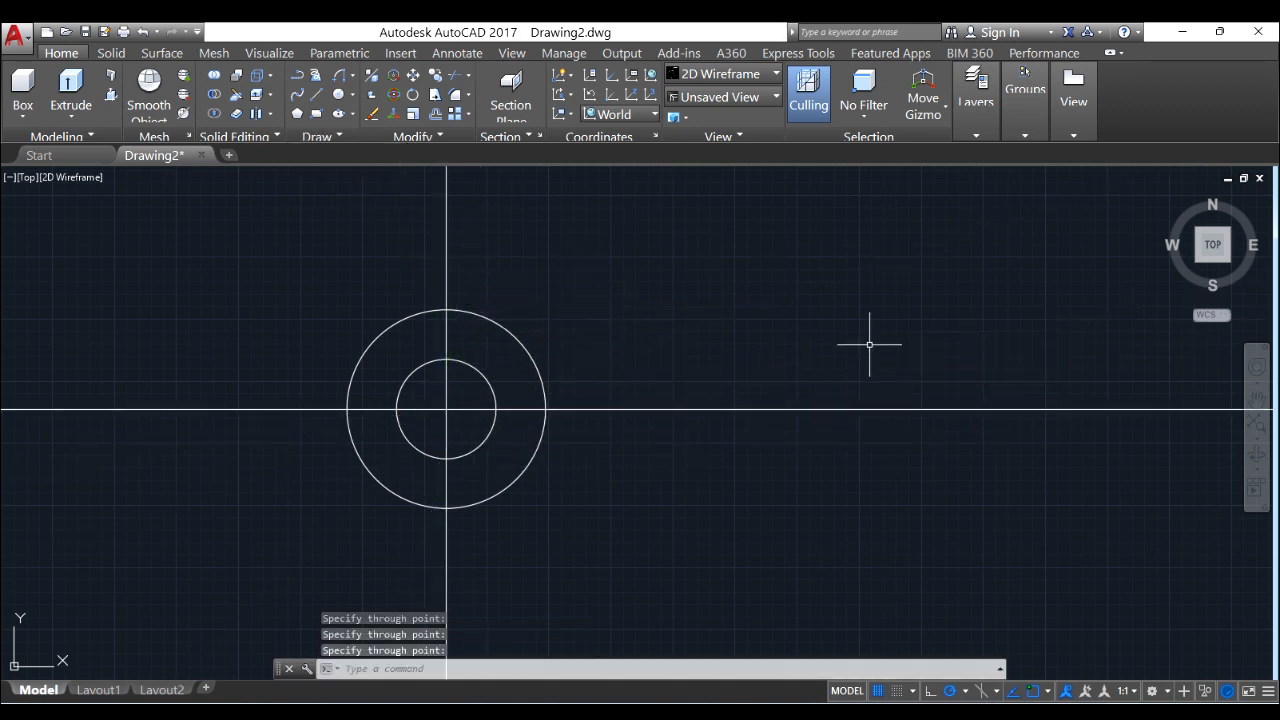
left_click(436, 110)
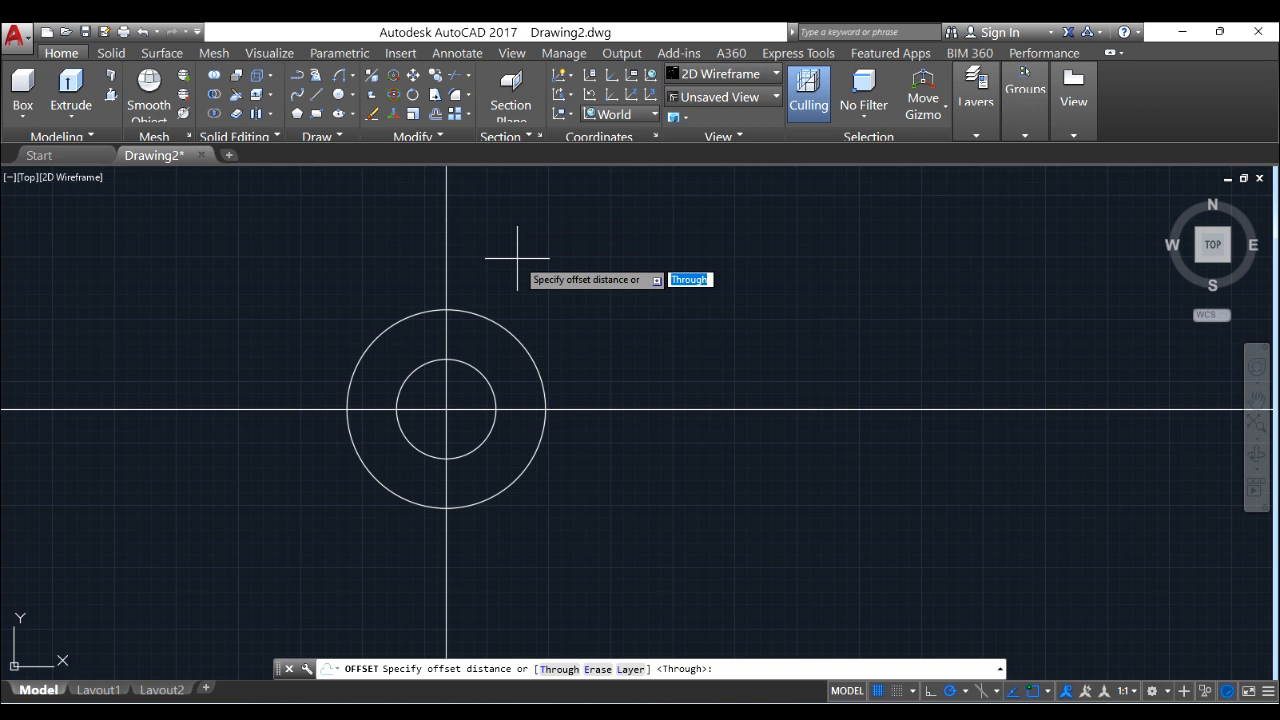
type("210")
- Offset the vertical construction line 210 units to the right, then switch to the reference sketch
key("Return")
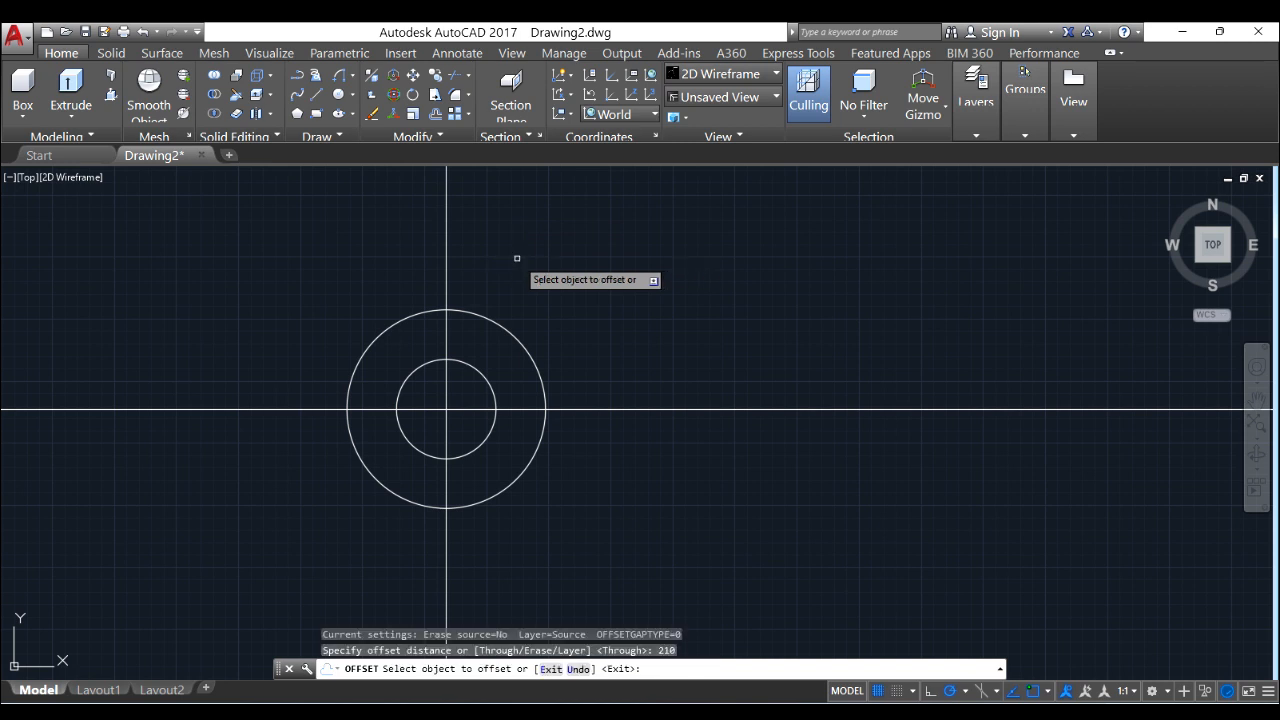
left_click(445, 274)
left_click(934, 277)
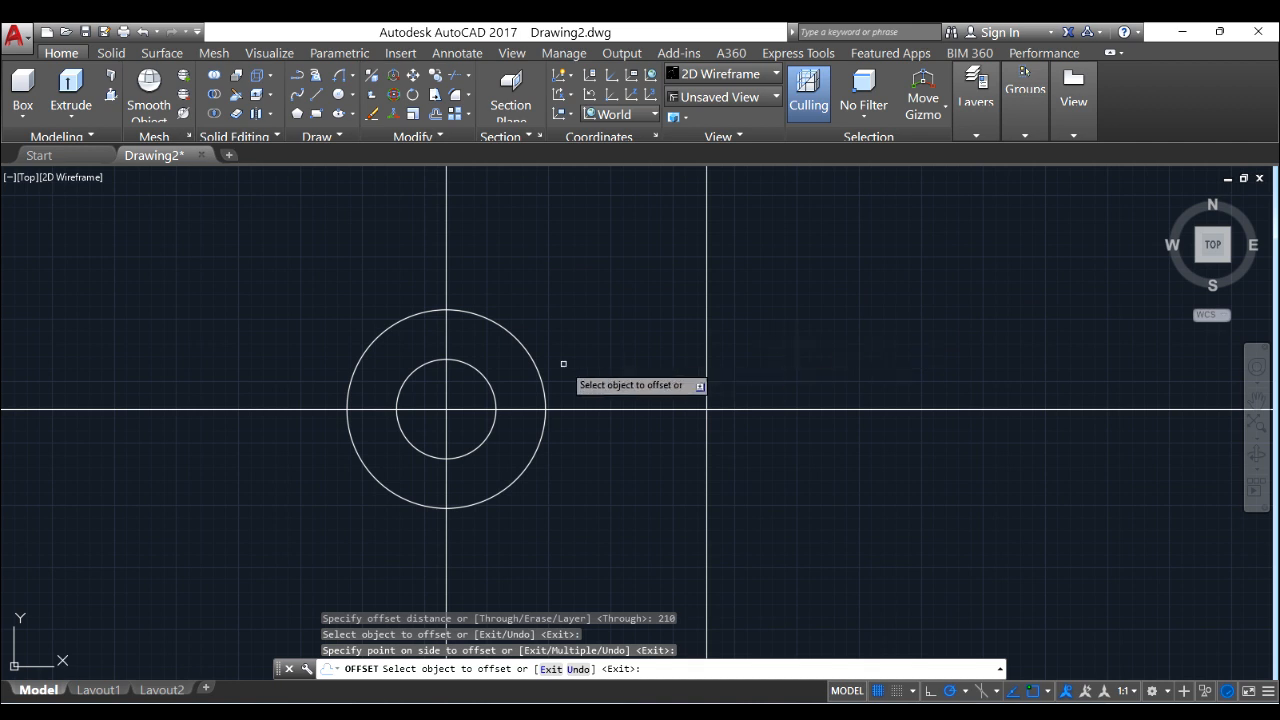
left_click(445, 274)
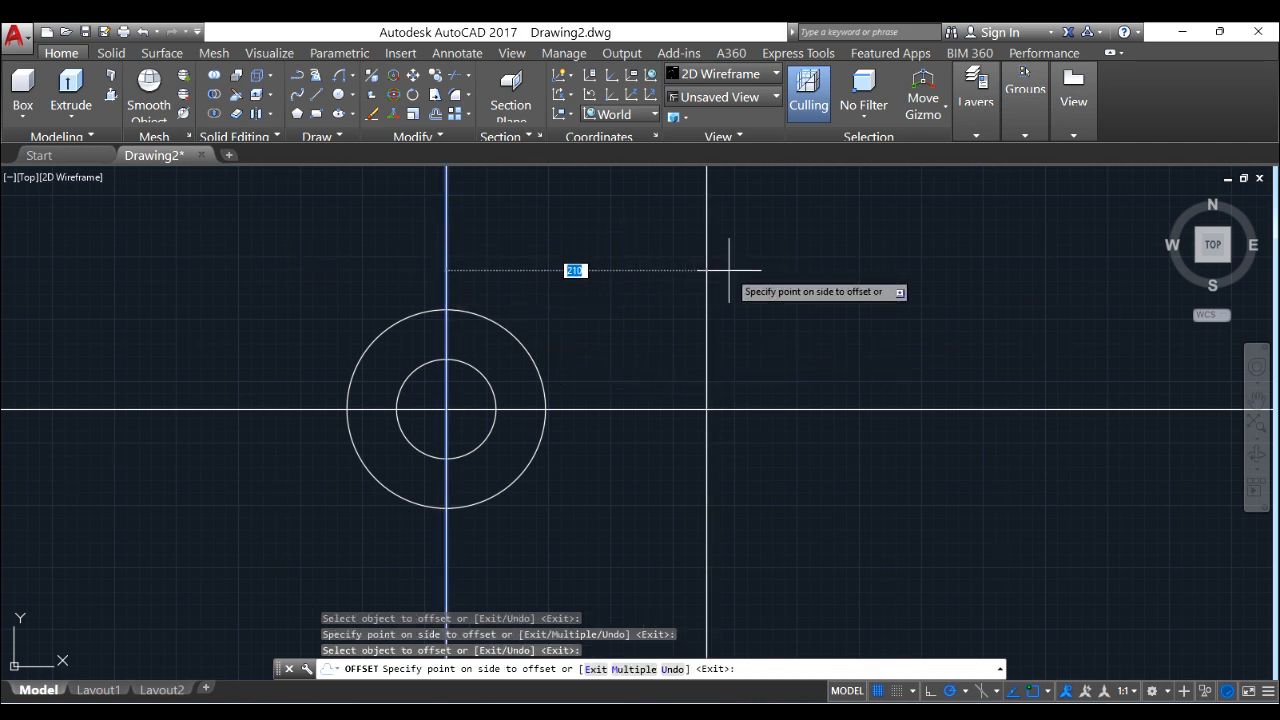
key("Escape")
right_click(738, 262)
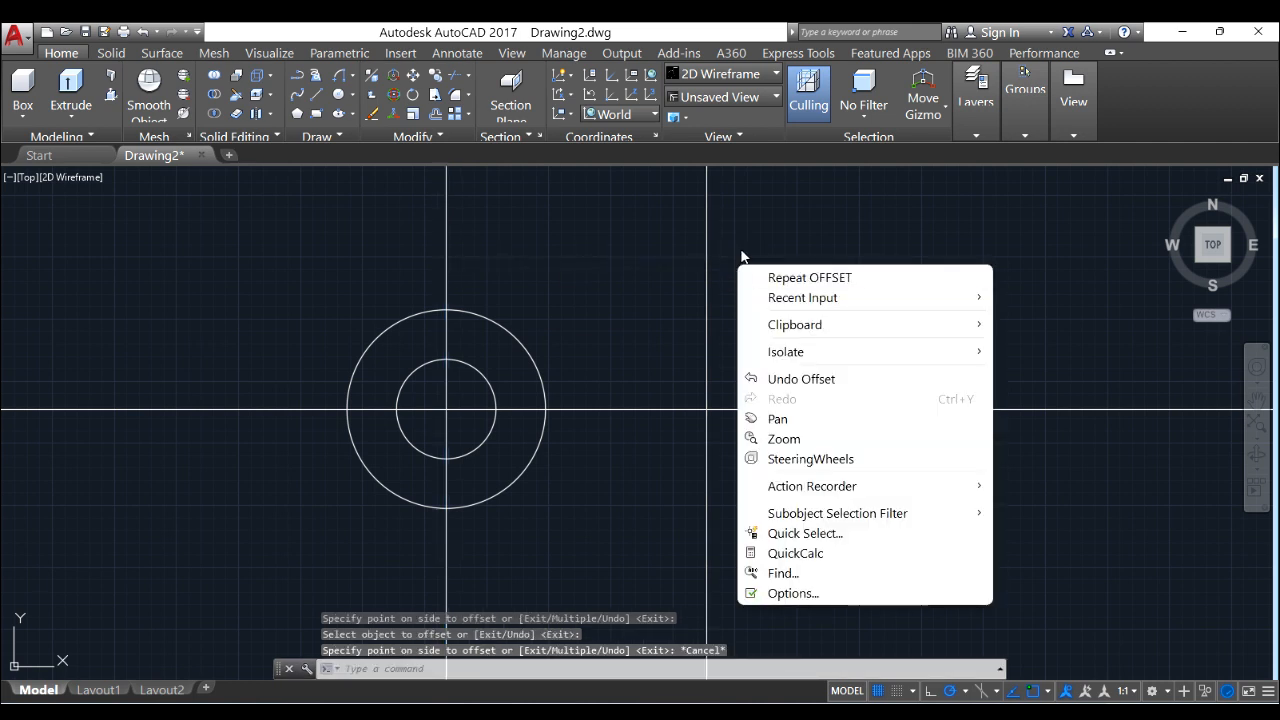
left_click(741, 248)
key("alt+Tab")
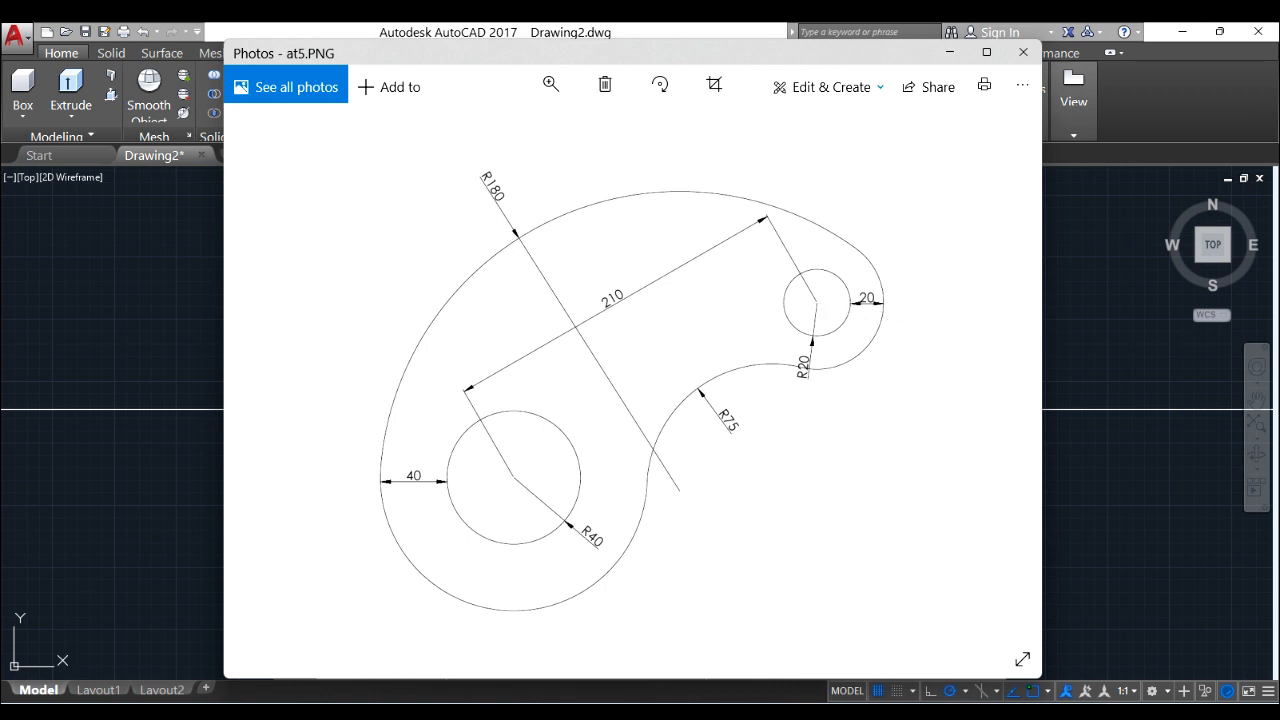
- Draw radius 20 and radius 40 concentric circles centred on the right line intersection
key("alt+Tab")
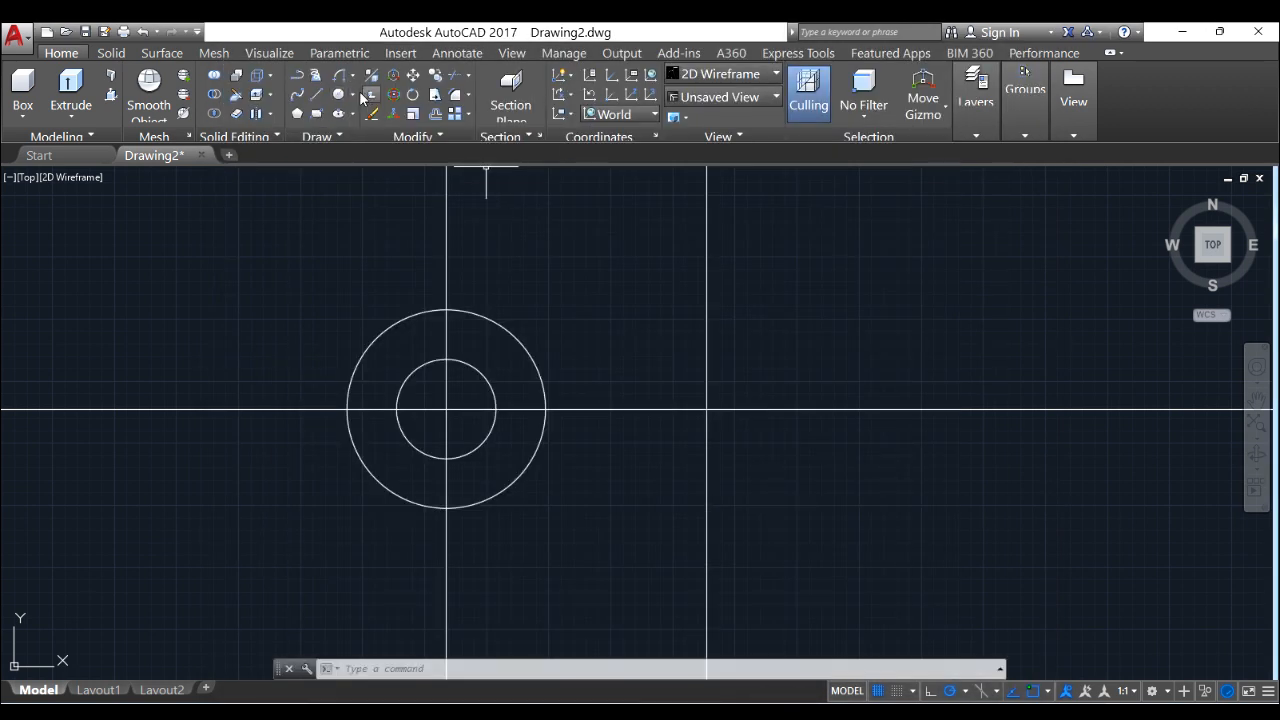
left_click(340, 100)
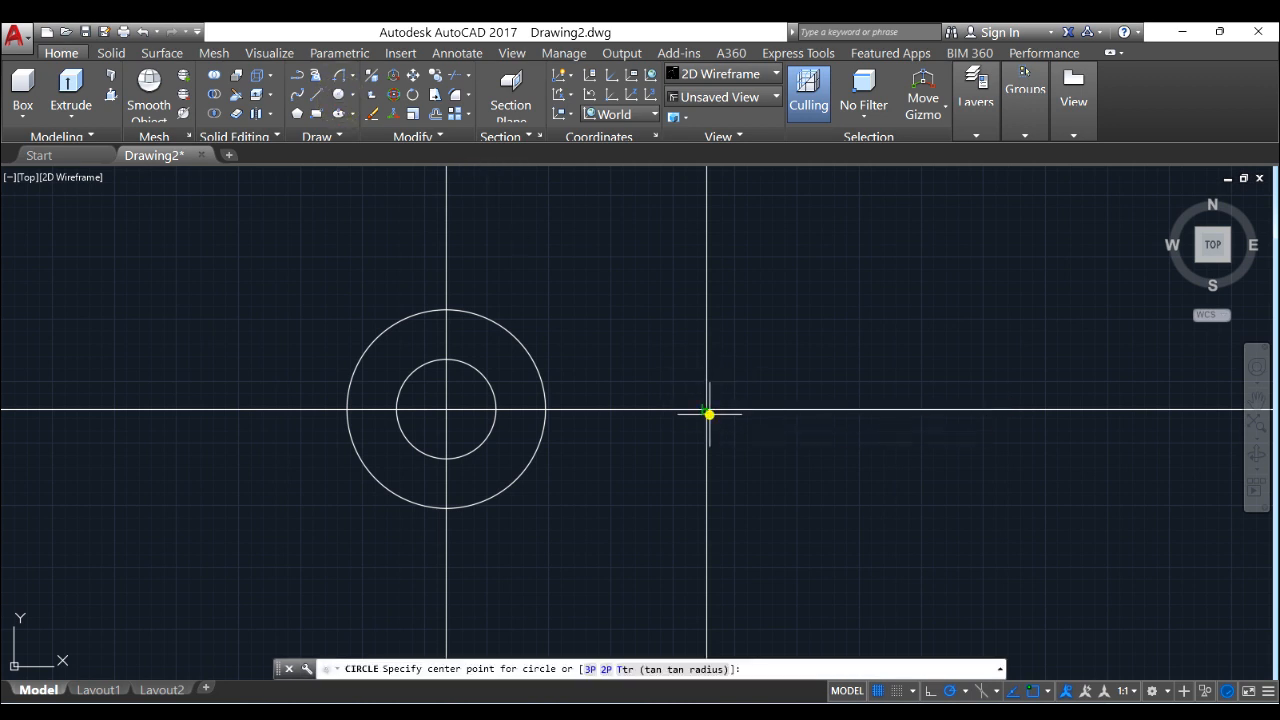
left_click(707, 409)
type("20")
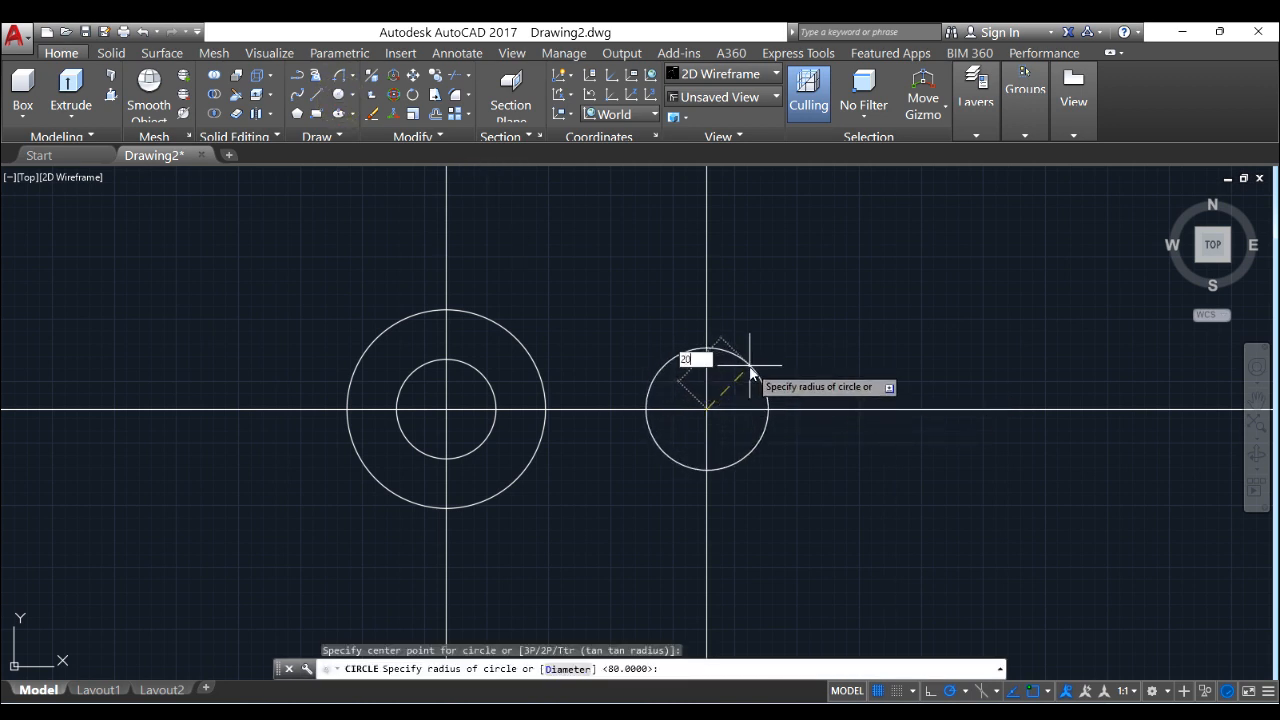
key("Return")
key("Return")
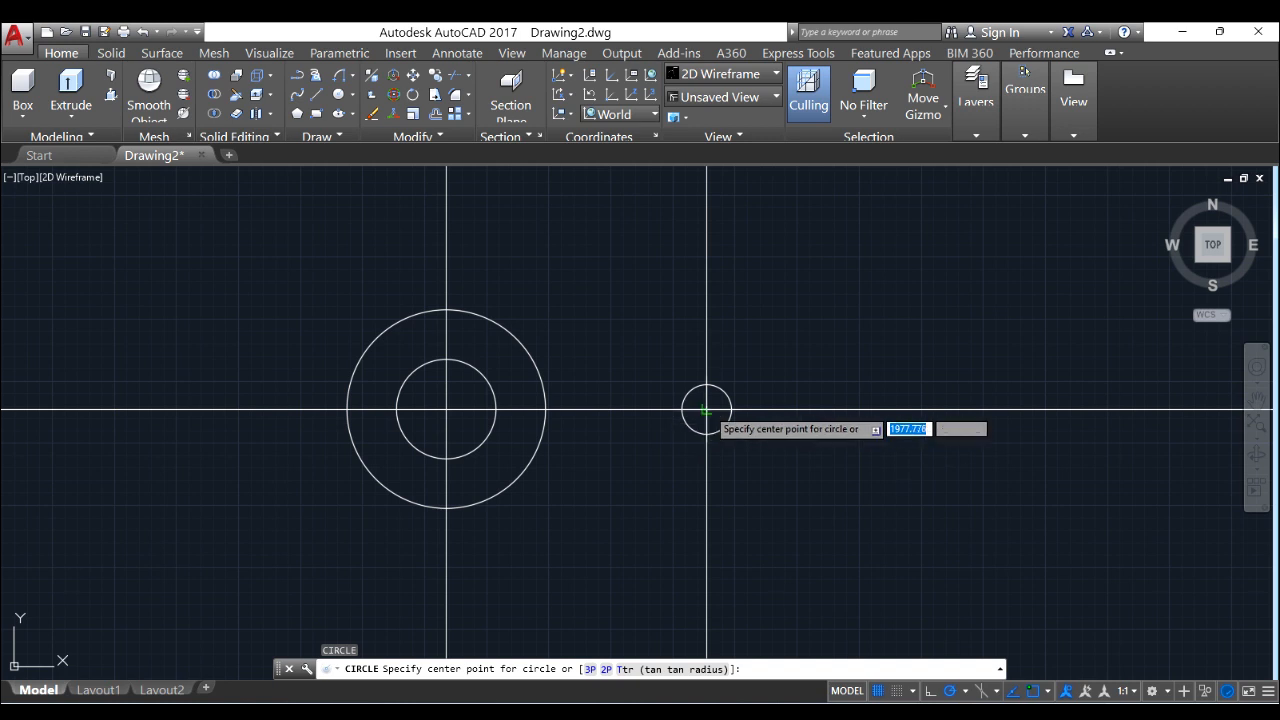
left_click(707, 409)
type("40")
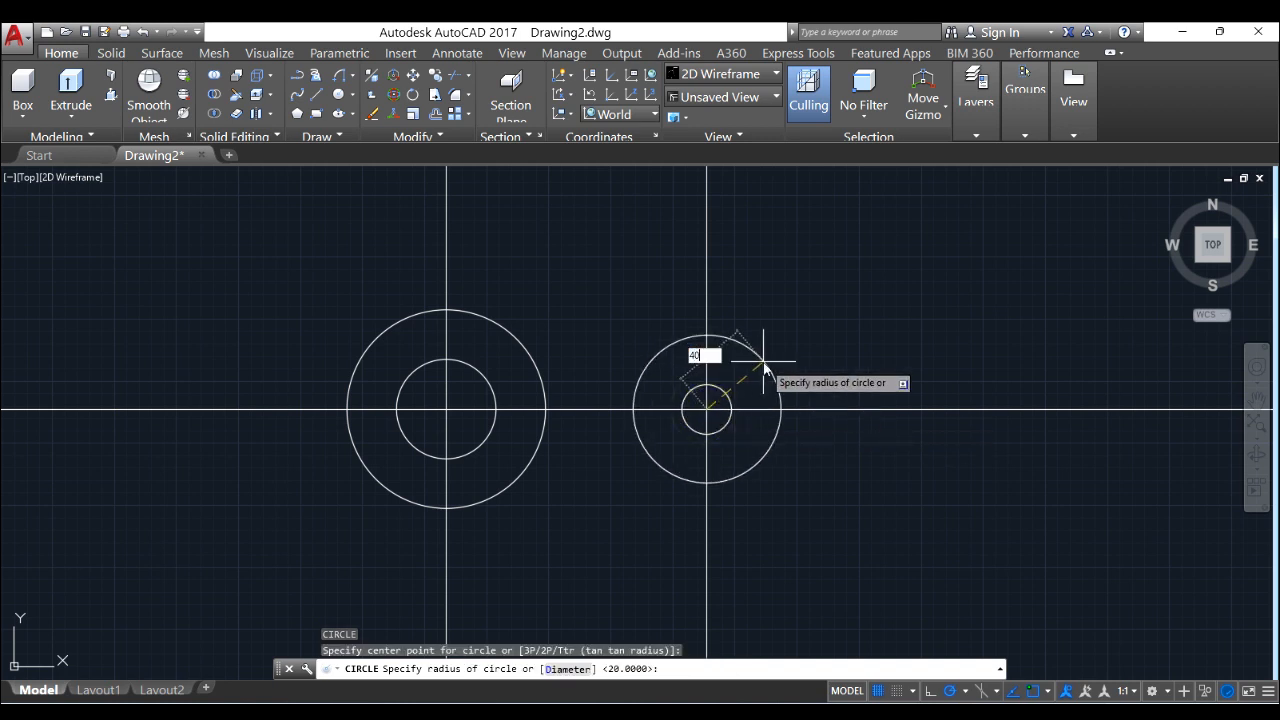
key("Return")
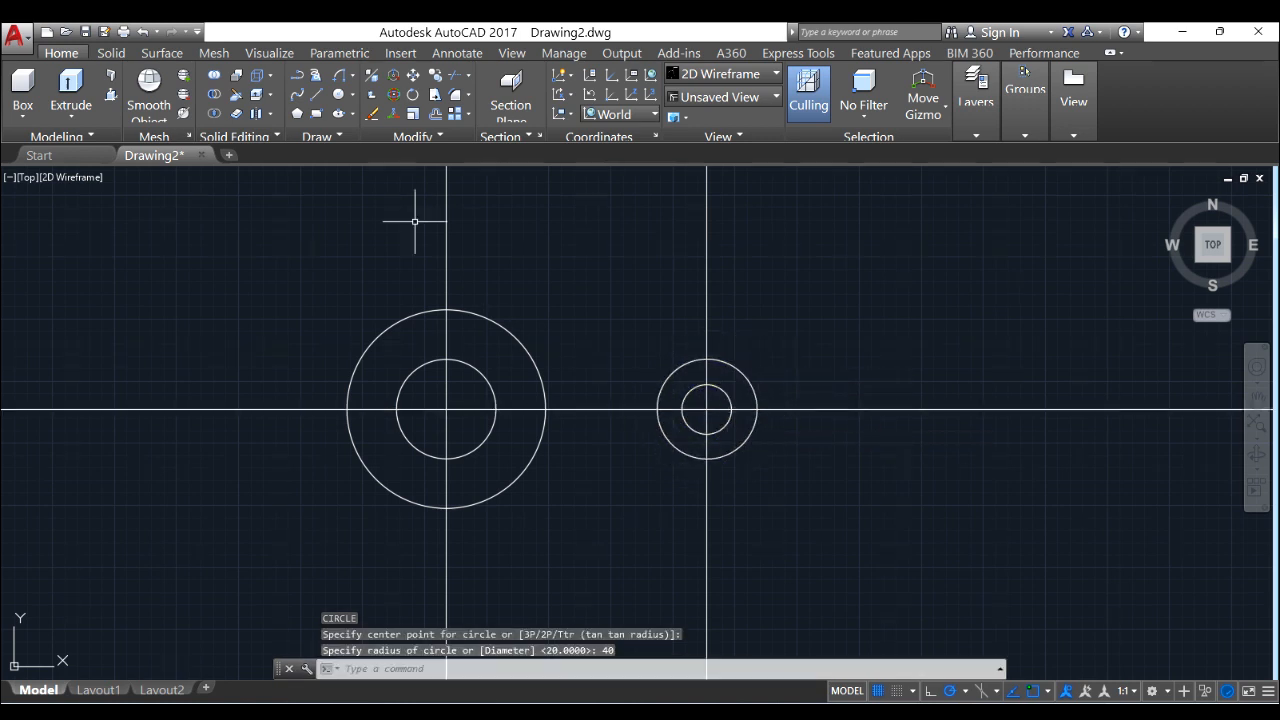
- Erase the two vertical and one horizontal centre lines, then bring up the reference drawing
left_click(415, 222)
left_click(829, 214)
left_click(346, 220)
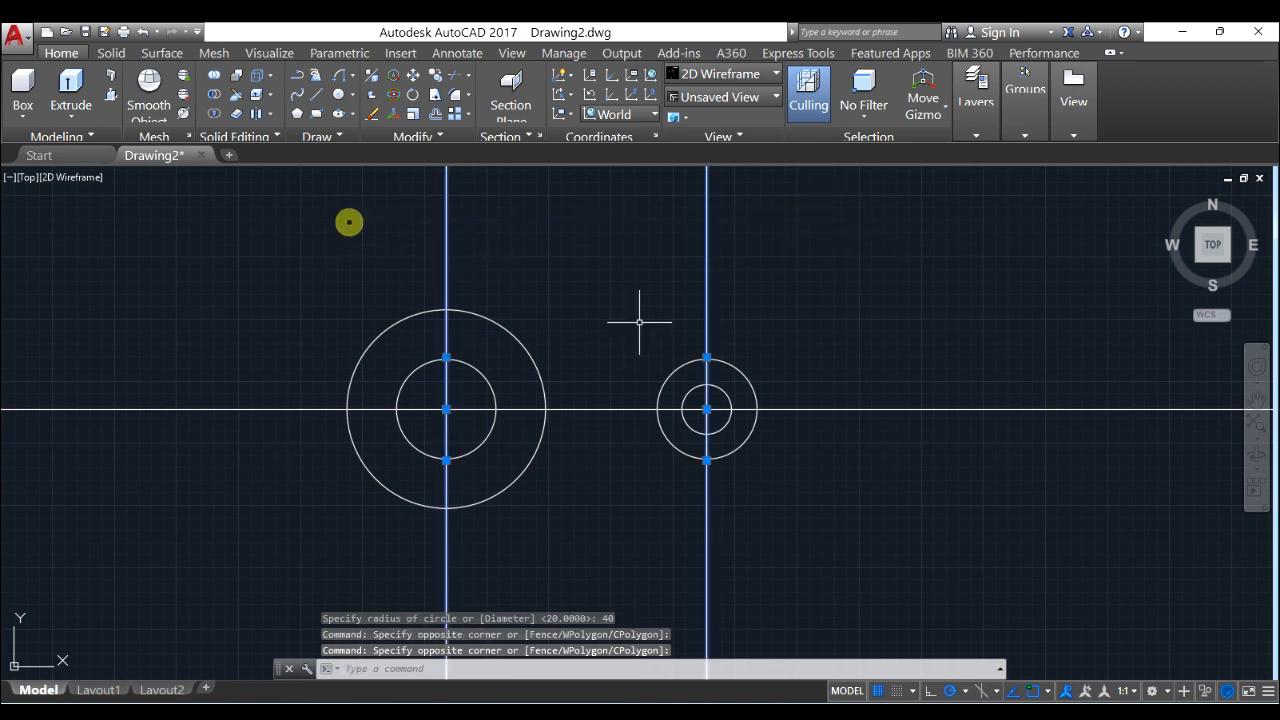
left_click(910, 389)
left_click(920, 417)
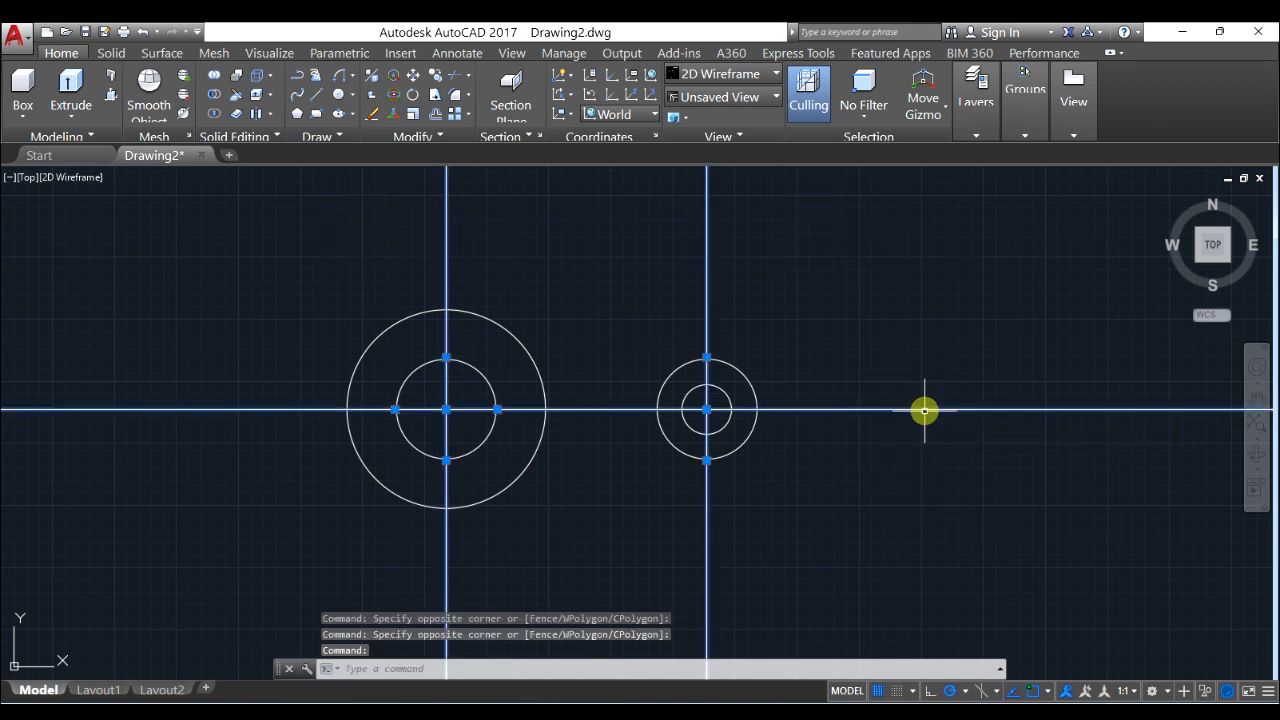
key("Delete")
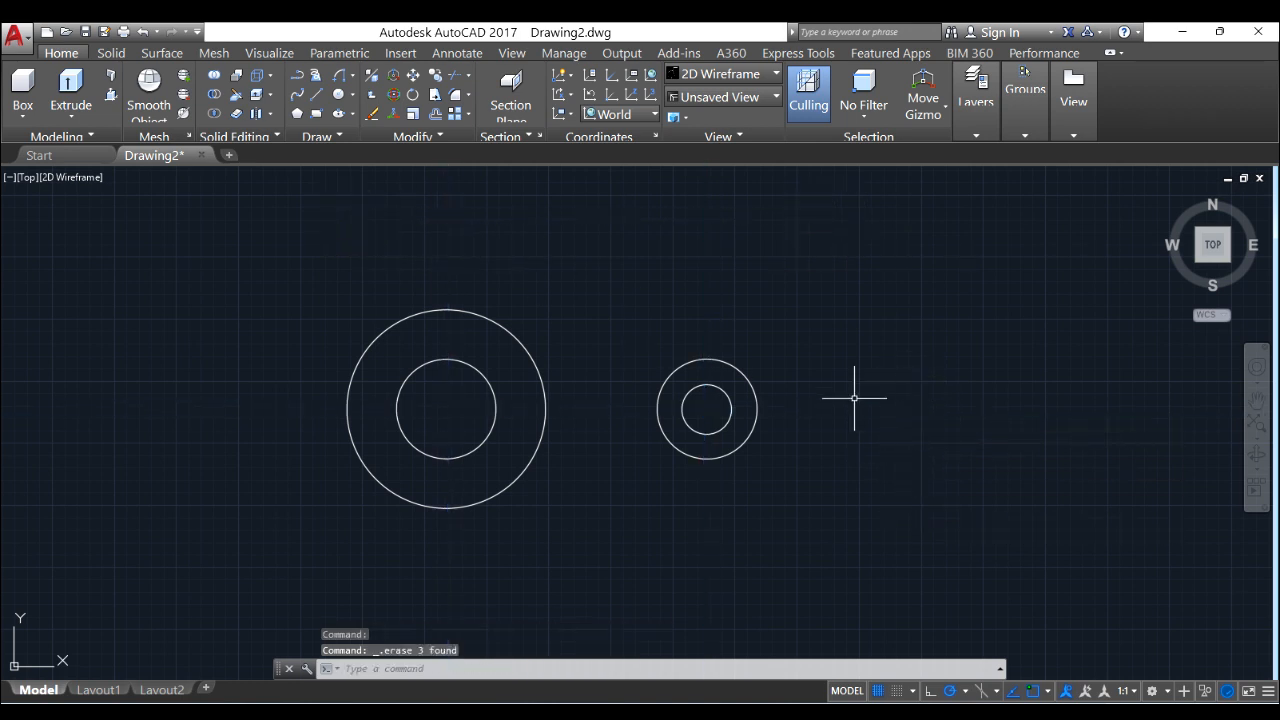
scroll(742, 455, "up", 2)
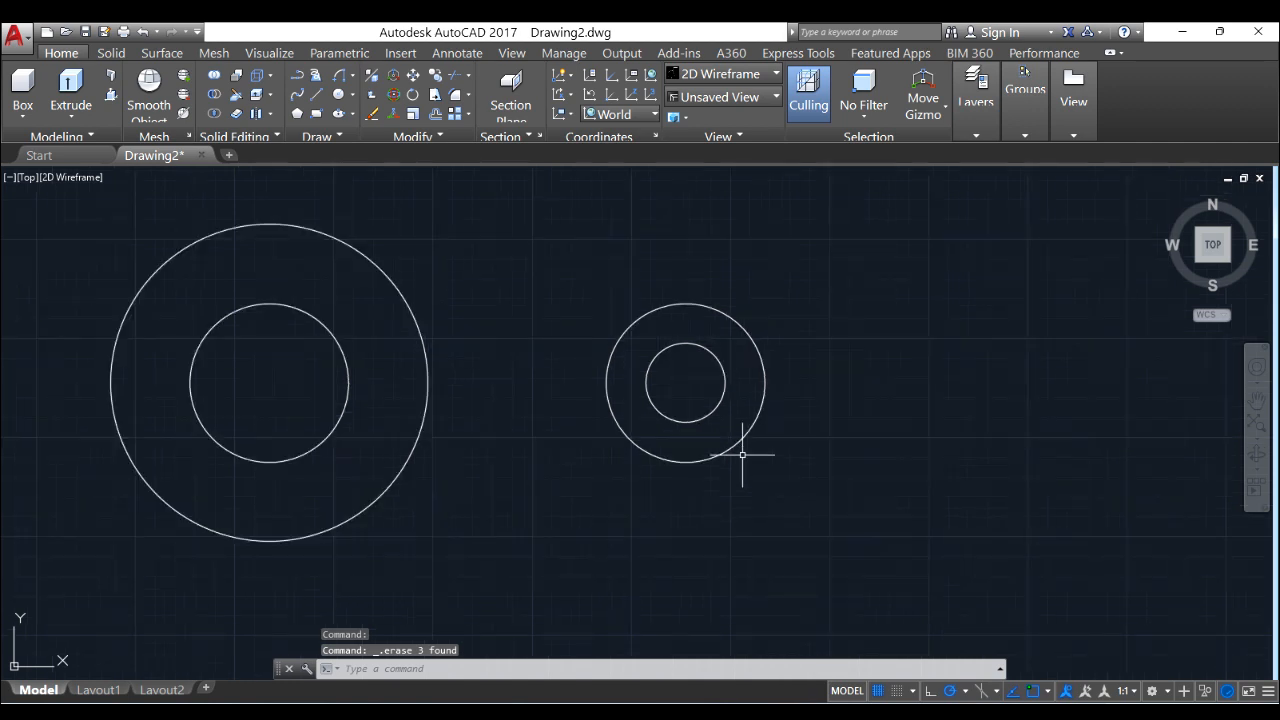
mouse_move(494, 412)
middle_mouse_down()
mouse_move(600, 446)
mouse_move(592, 424)
middle_mouse_up()
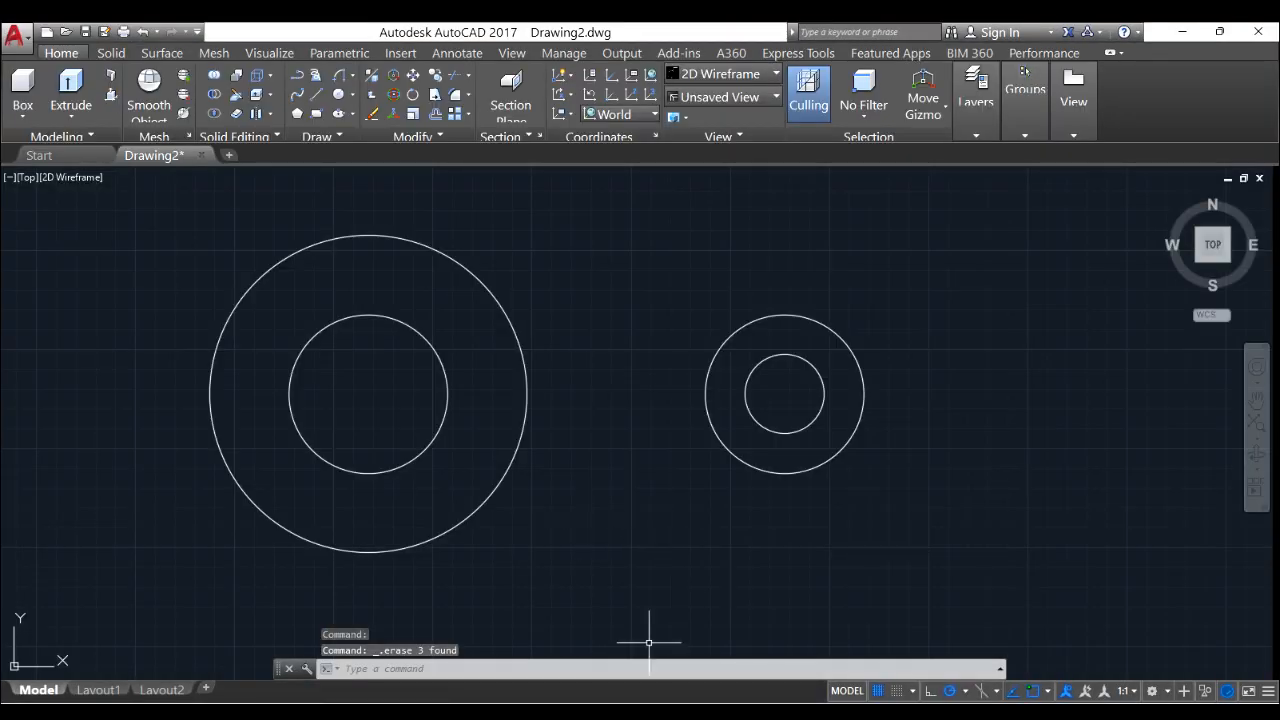
key("alt+Tab")
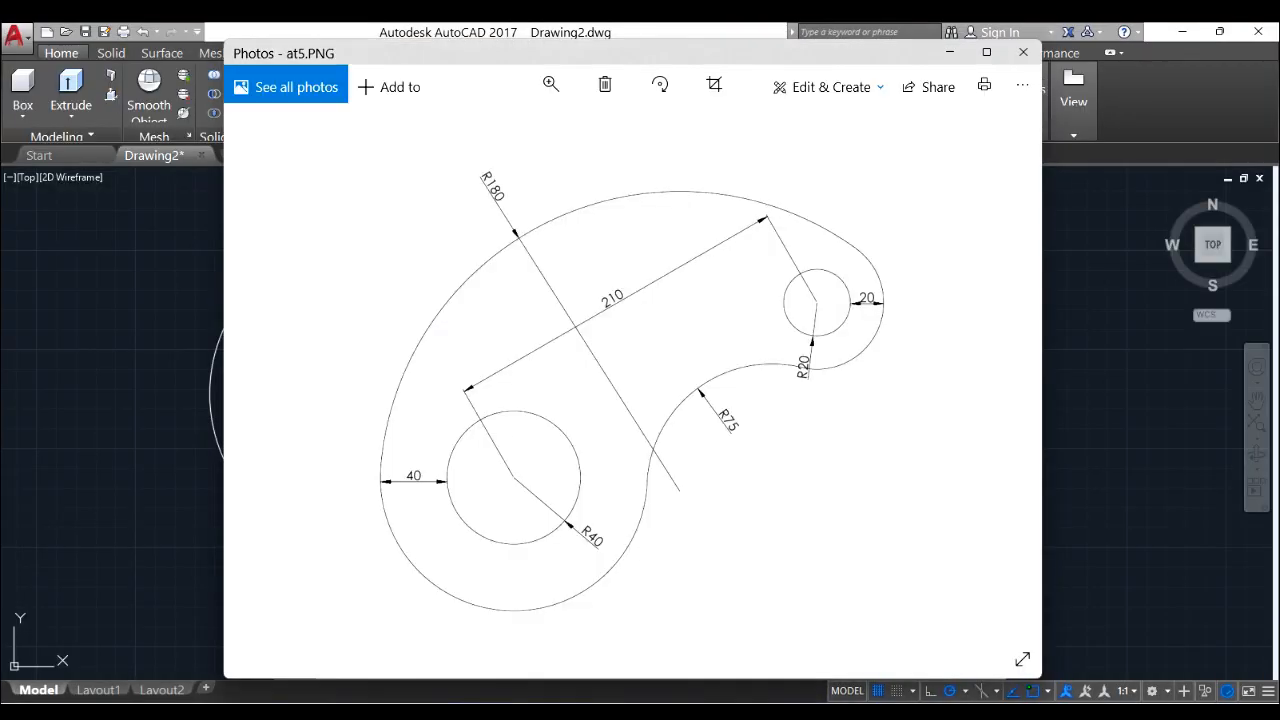
- Minimize the Photos reference image, then switch back to it for another look
left_click(949, 52)
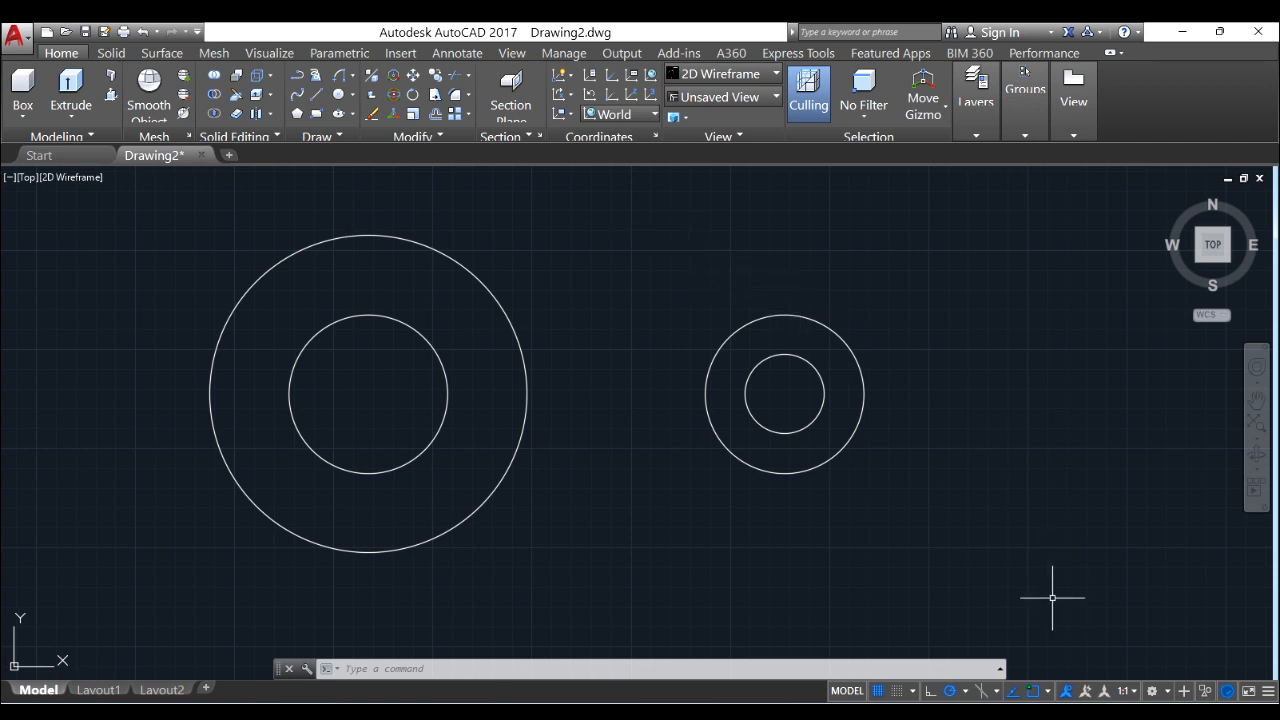
key("alt+Tab")
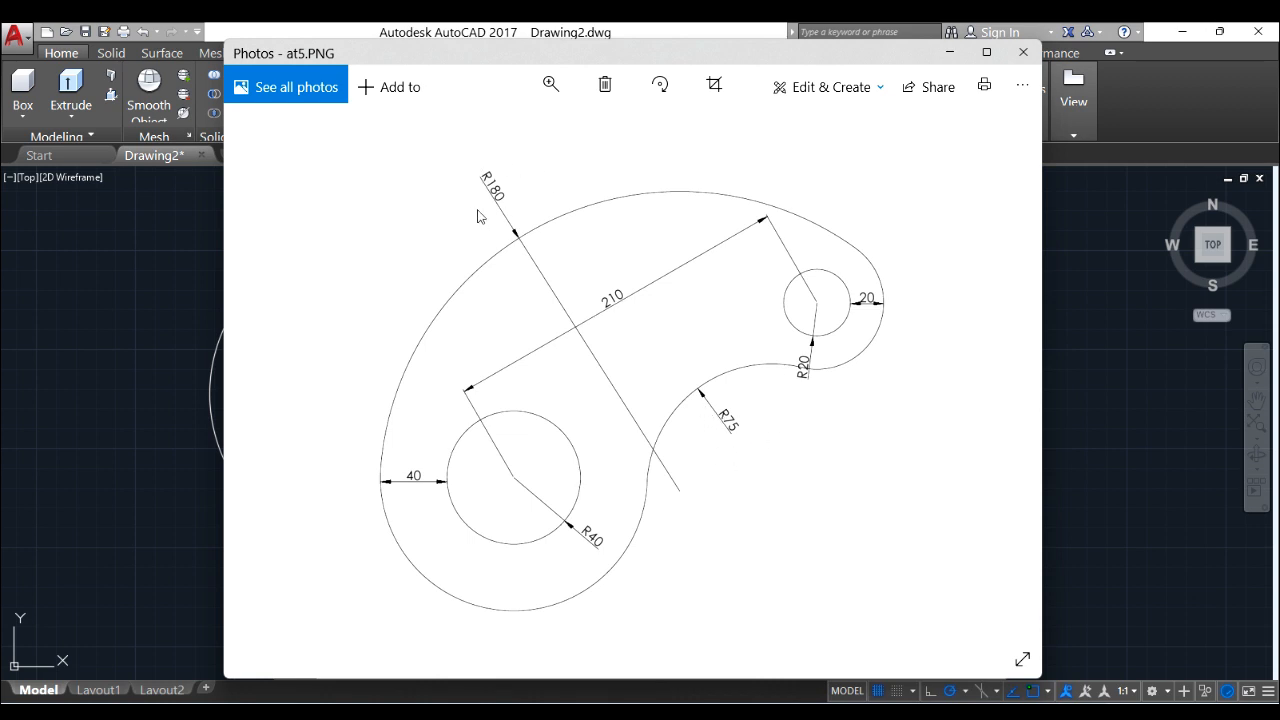
left_click(947, 53)
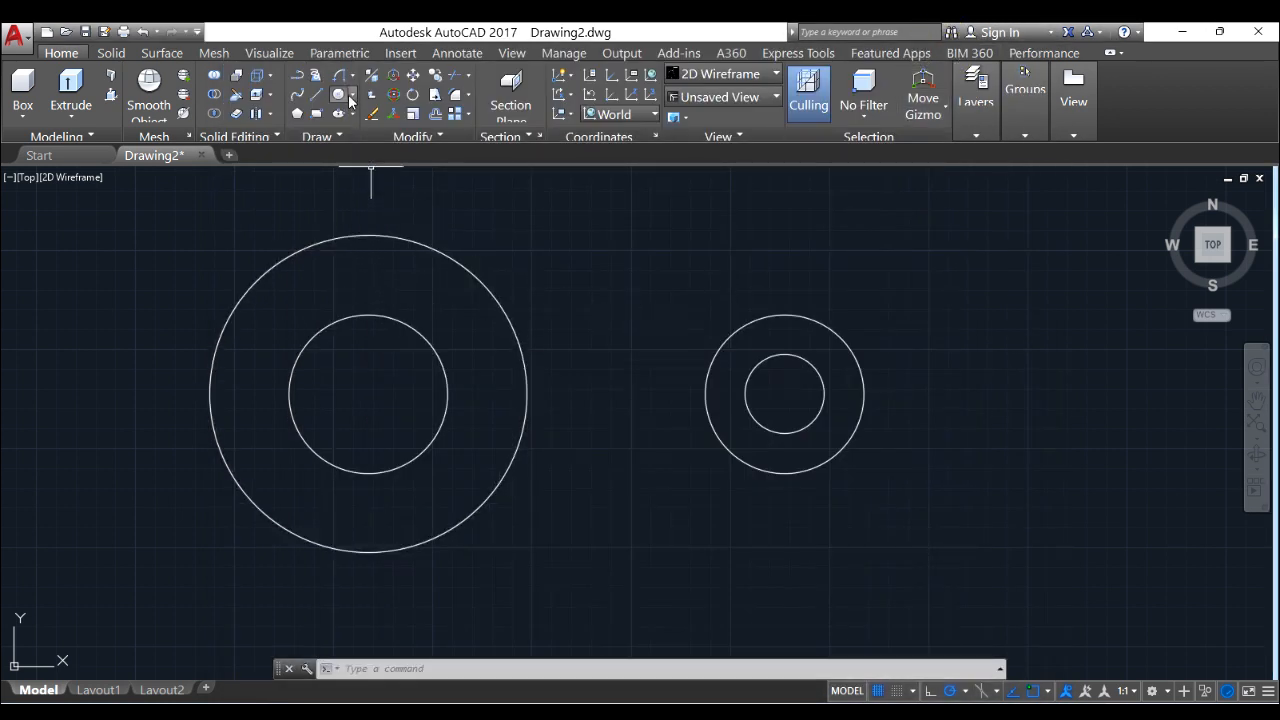
left_click(351, 95)
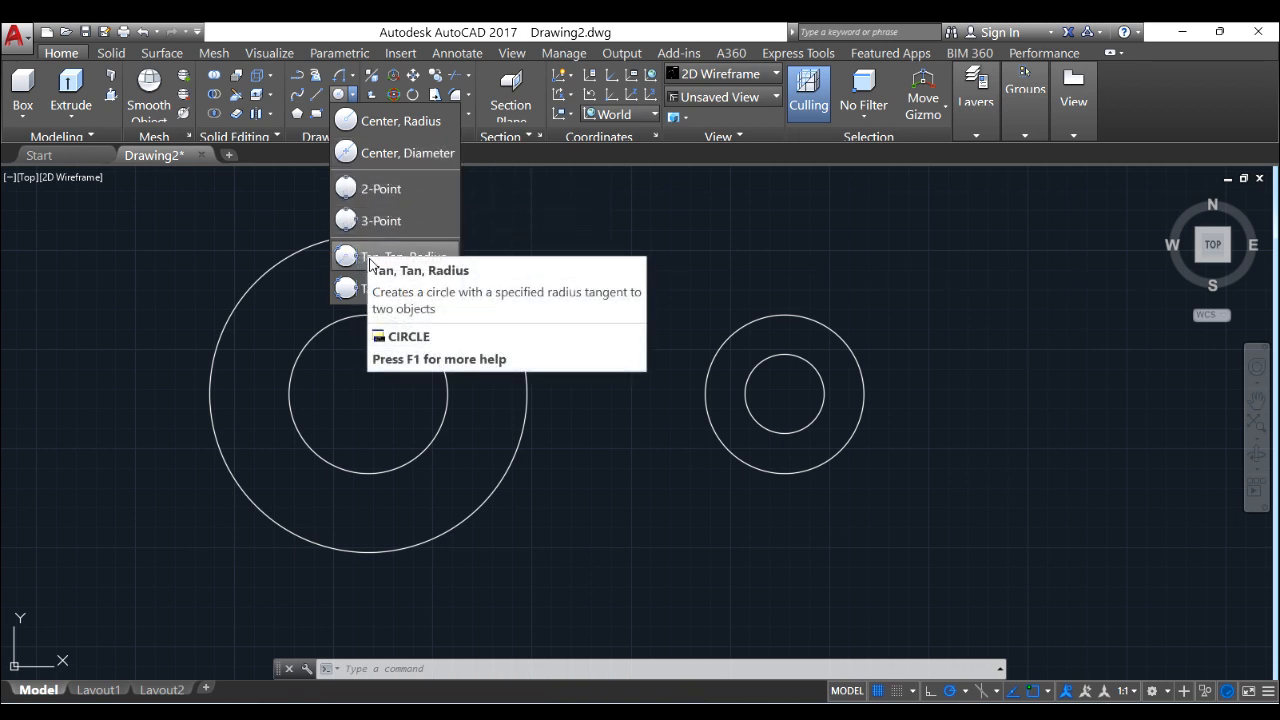
mouse_move(395, 257)
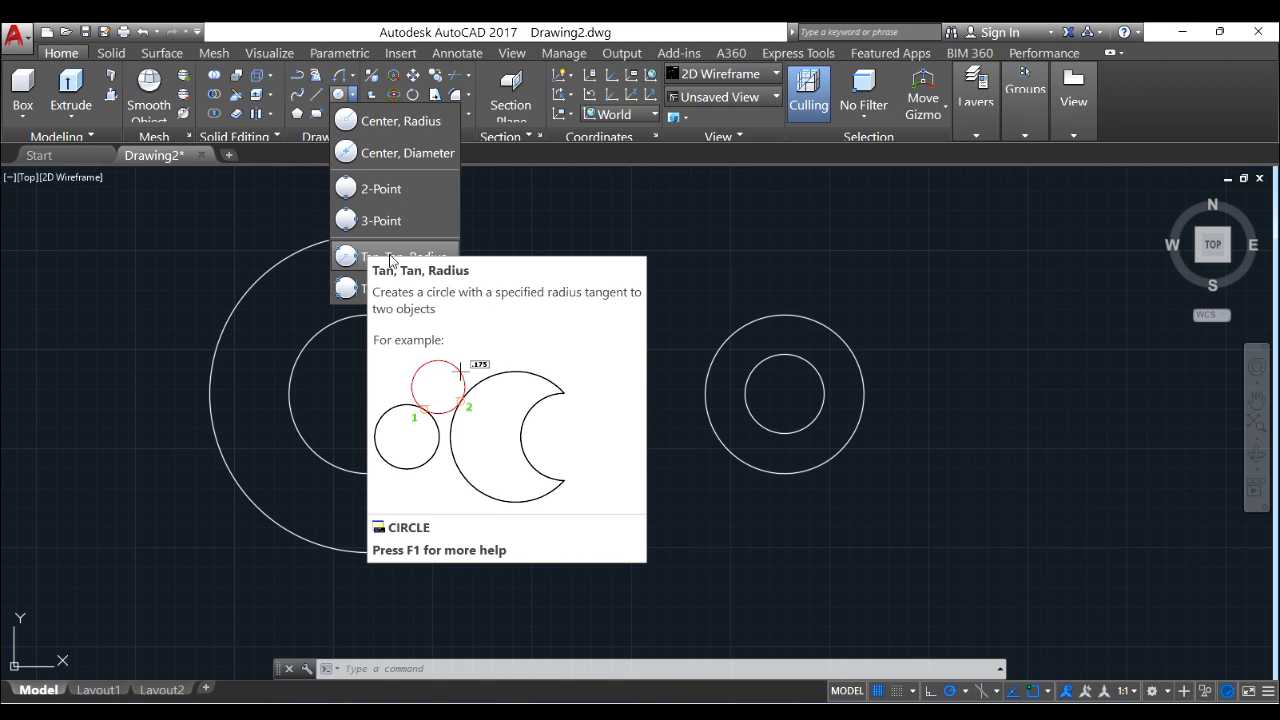
- Draw a radius 75 Tan, Tan, Radius circle tangent to the left and right outer circles
left_click(390, 258)
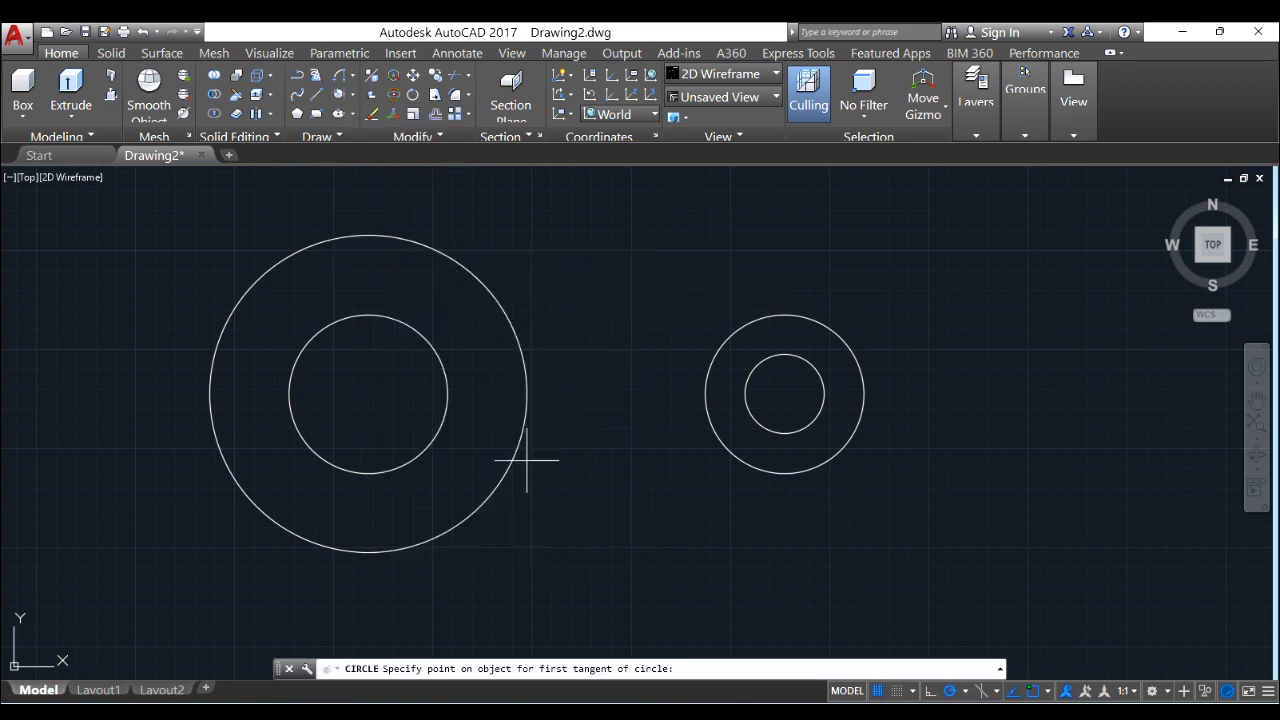
left_click(415, 546)
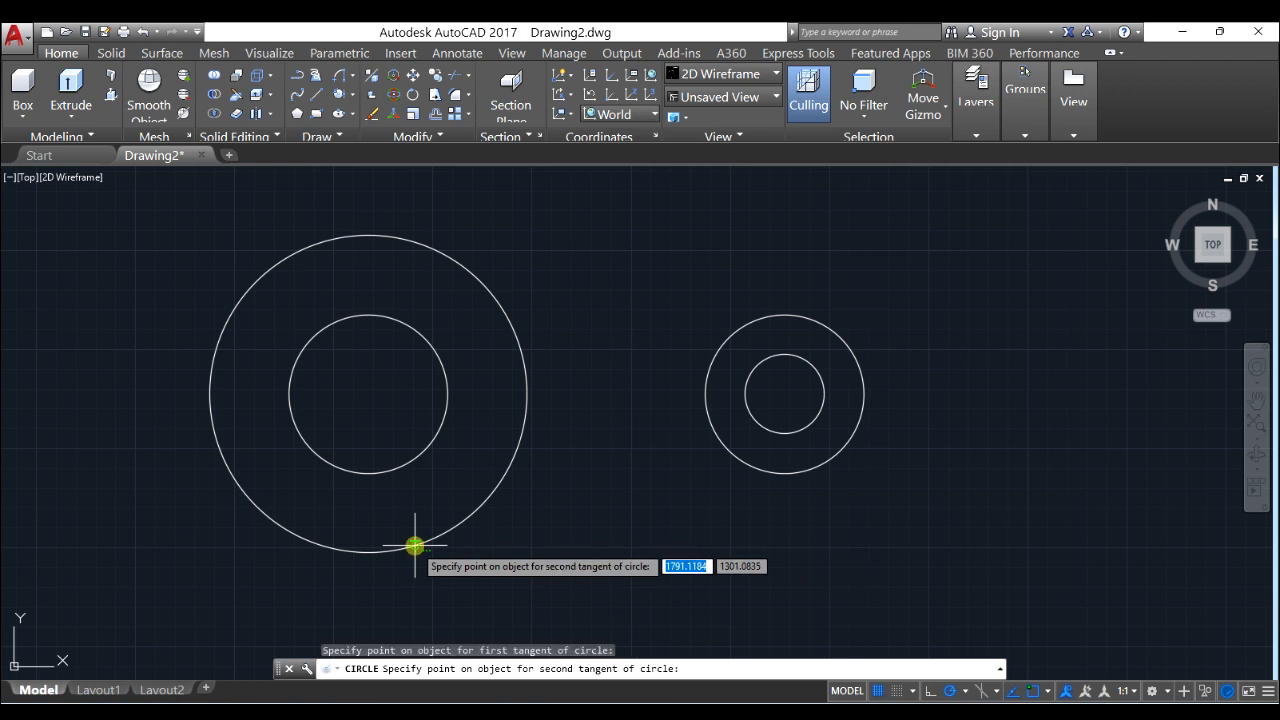
left_click(757, 463)
type("75")
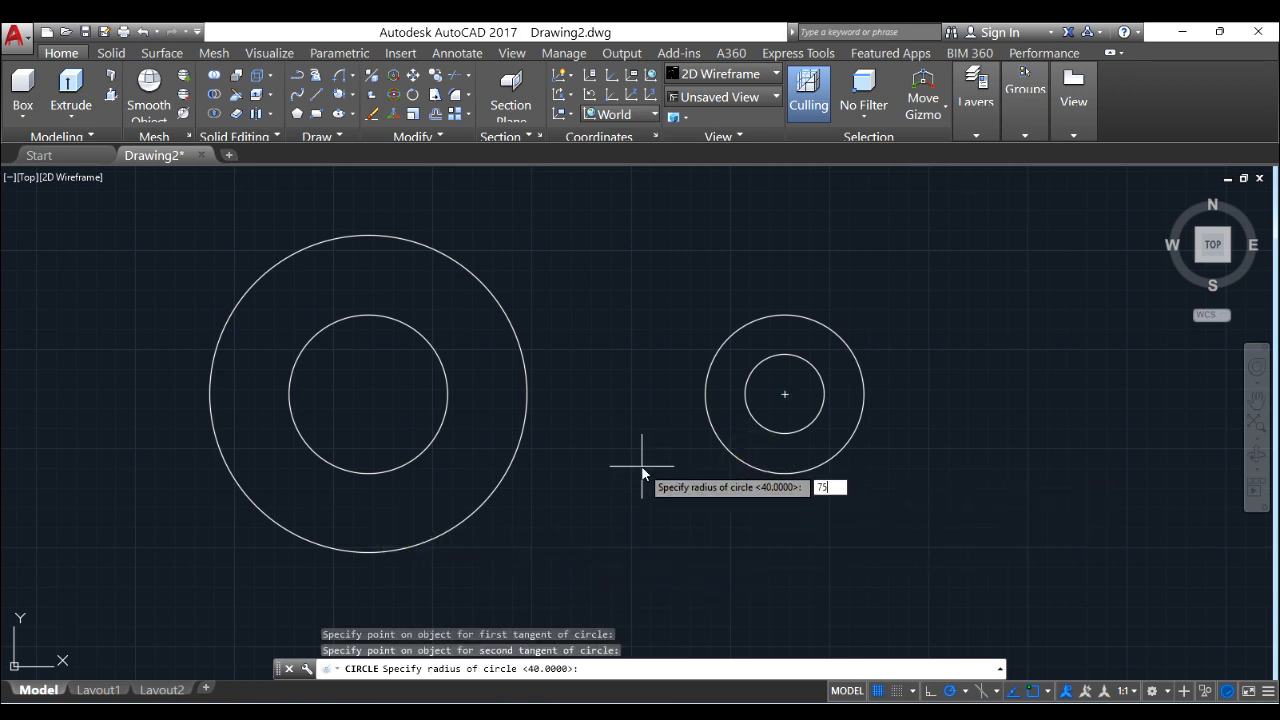
key("Return")
scroll(640, 400, "down", 4)
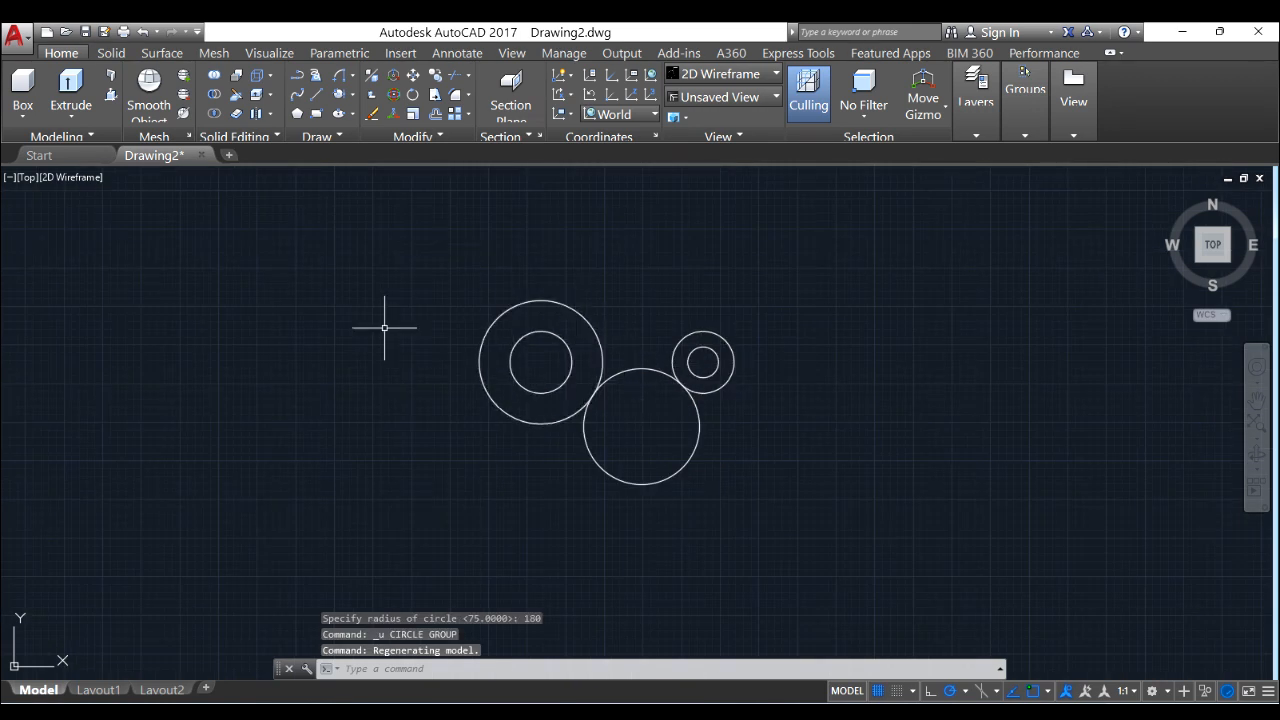
- Trim the lower arc of the tangent circle using all edges, then undo once
left_click(458, 88)
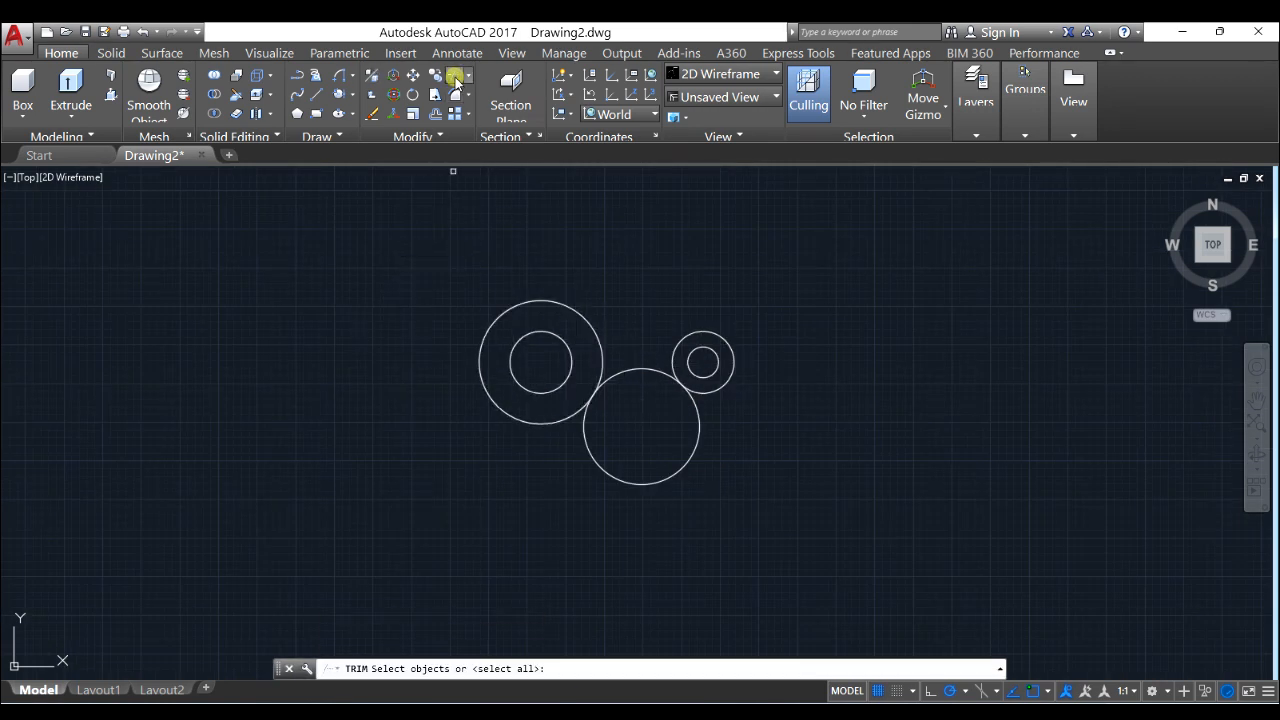
key("Return")
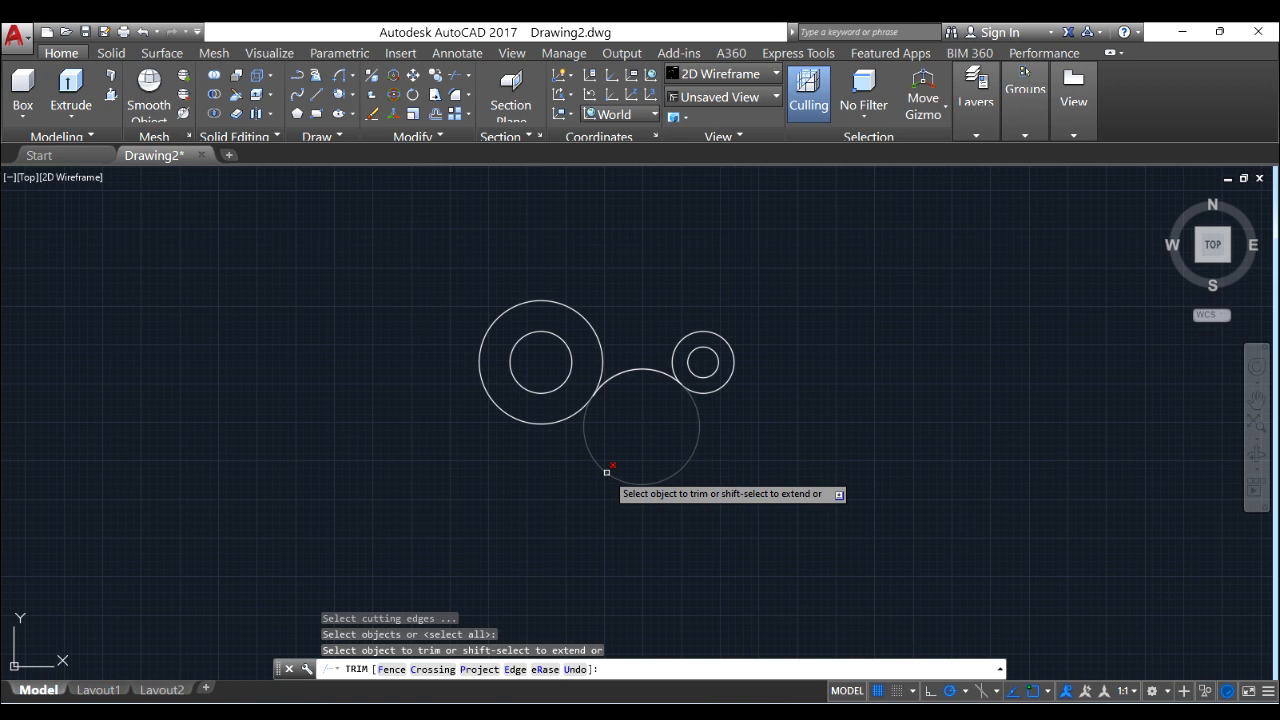
left_click(607, 471)
scroll(685, 279, "up", 2)
right_click(690, 276)
left_click(712, 289)
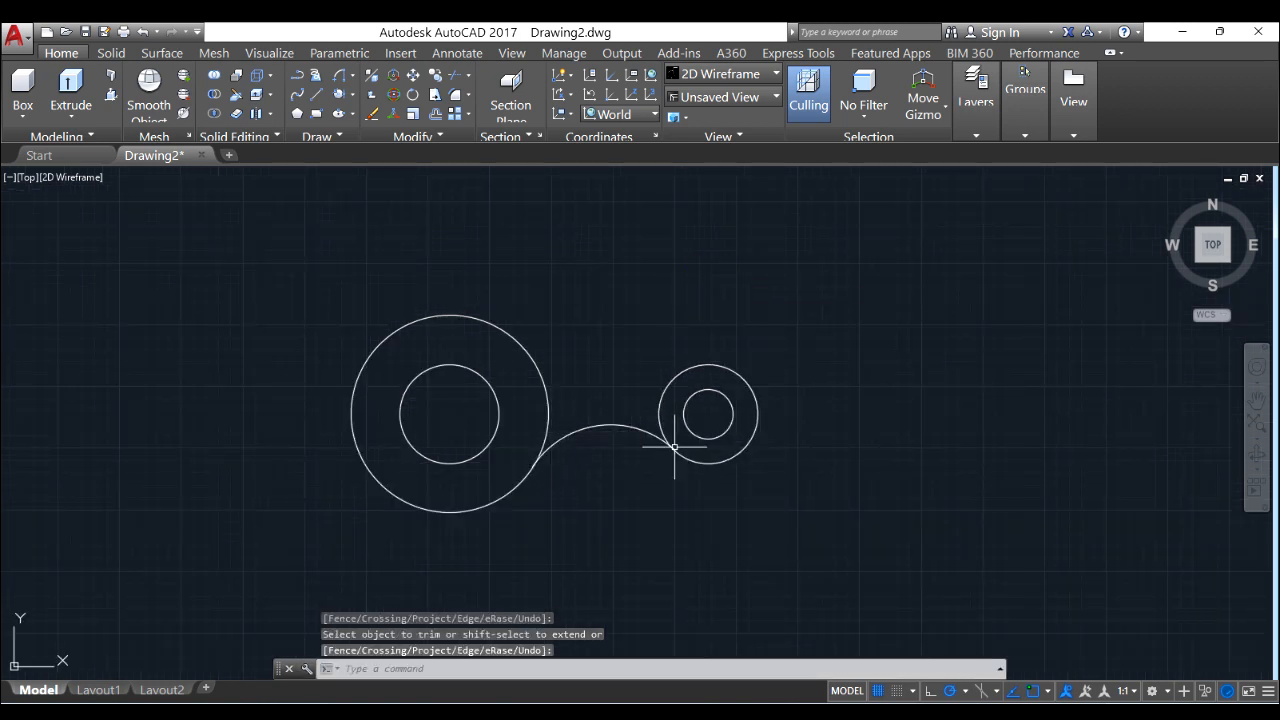
key("ctrl+z")
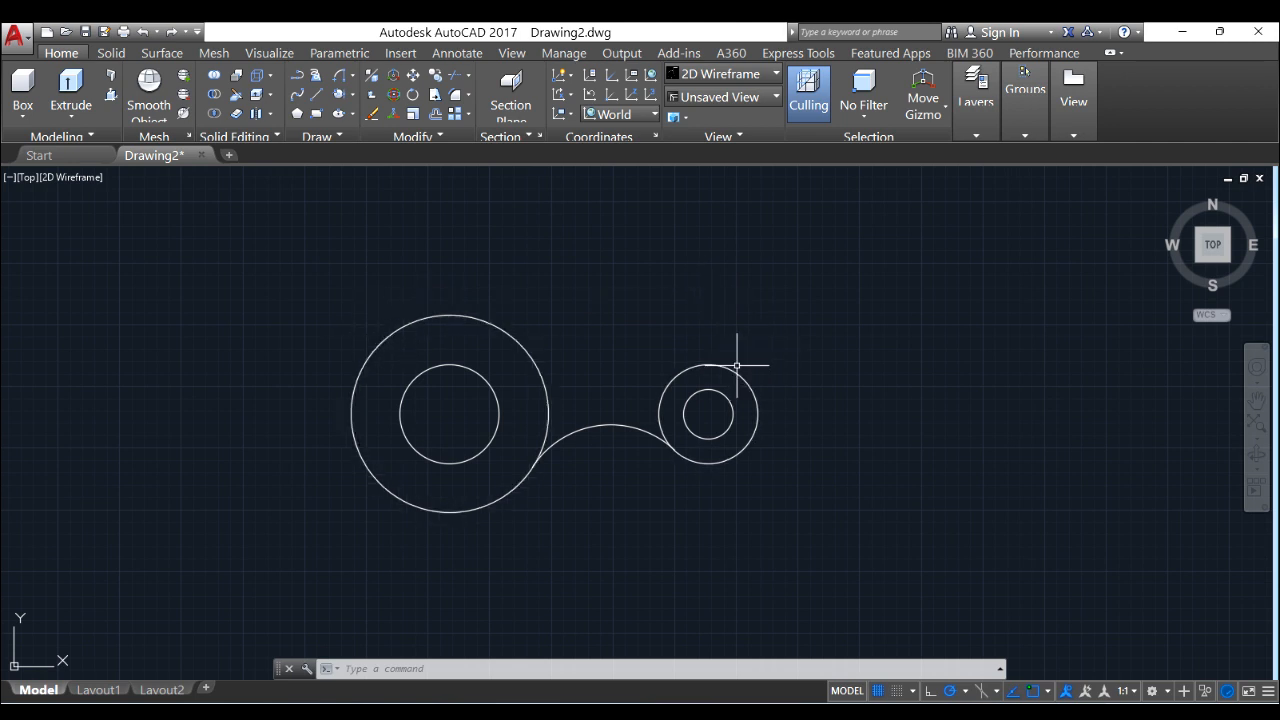
- Draw a radius 180 Tan, Tan, Radius circle tangent to the tops of both outer circles
left_click(351, 96)
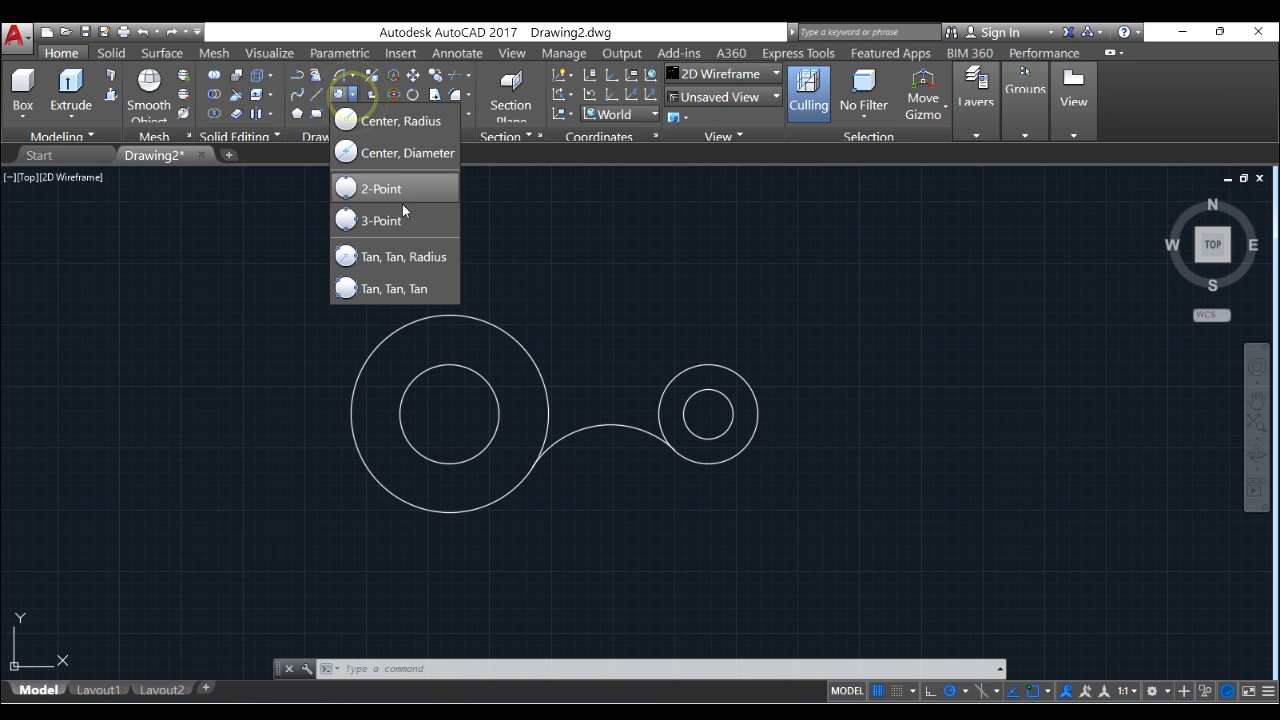
left_click(386, 258)
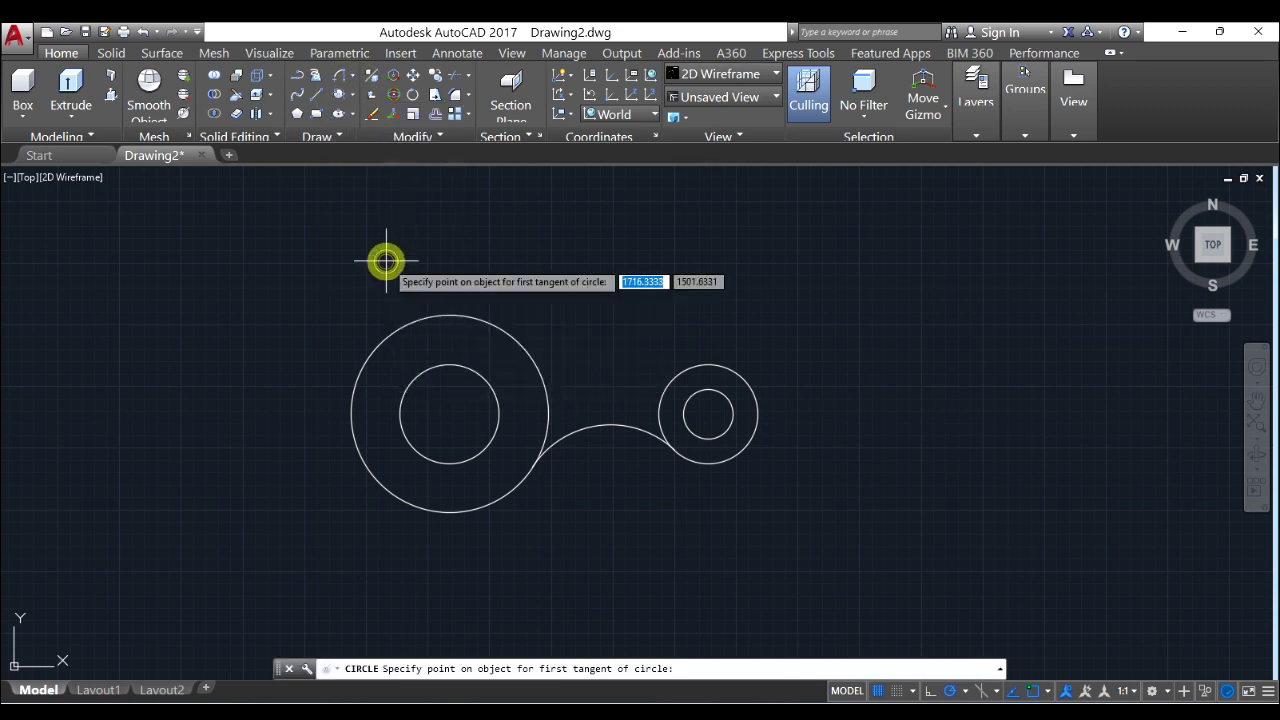
left_click(403, 324)
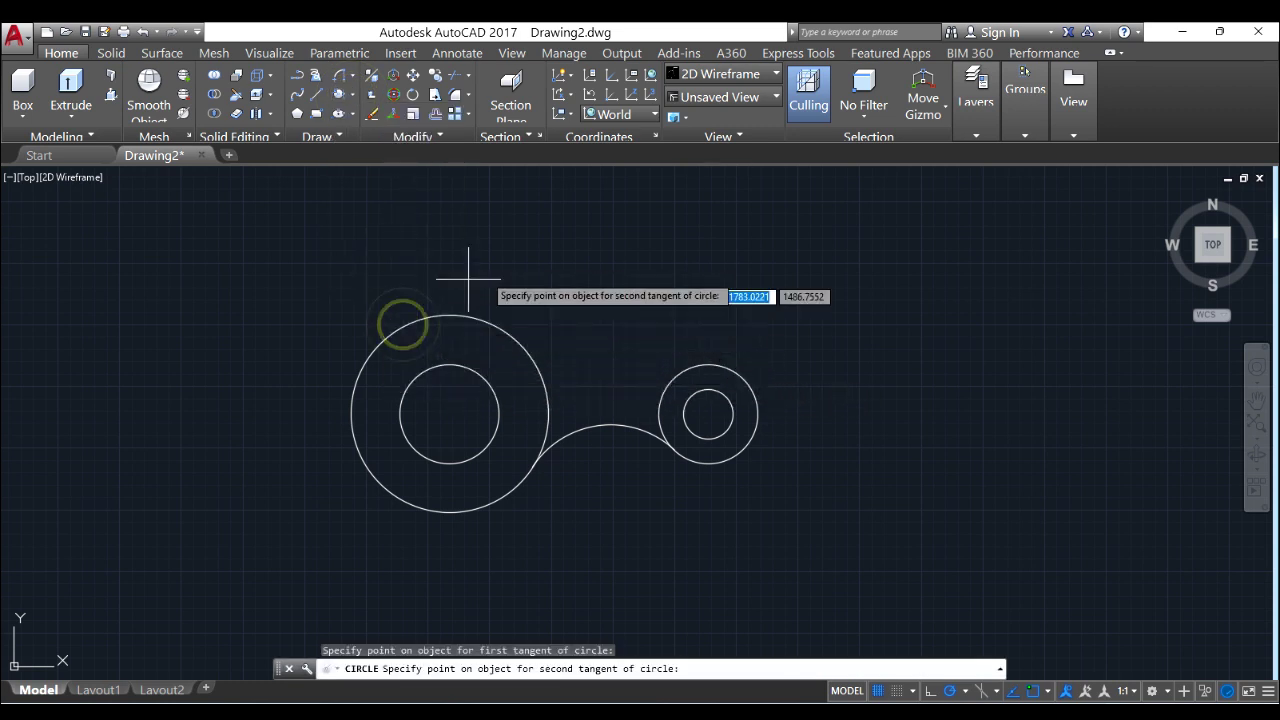
left_click(738, 368)
type("180")
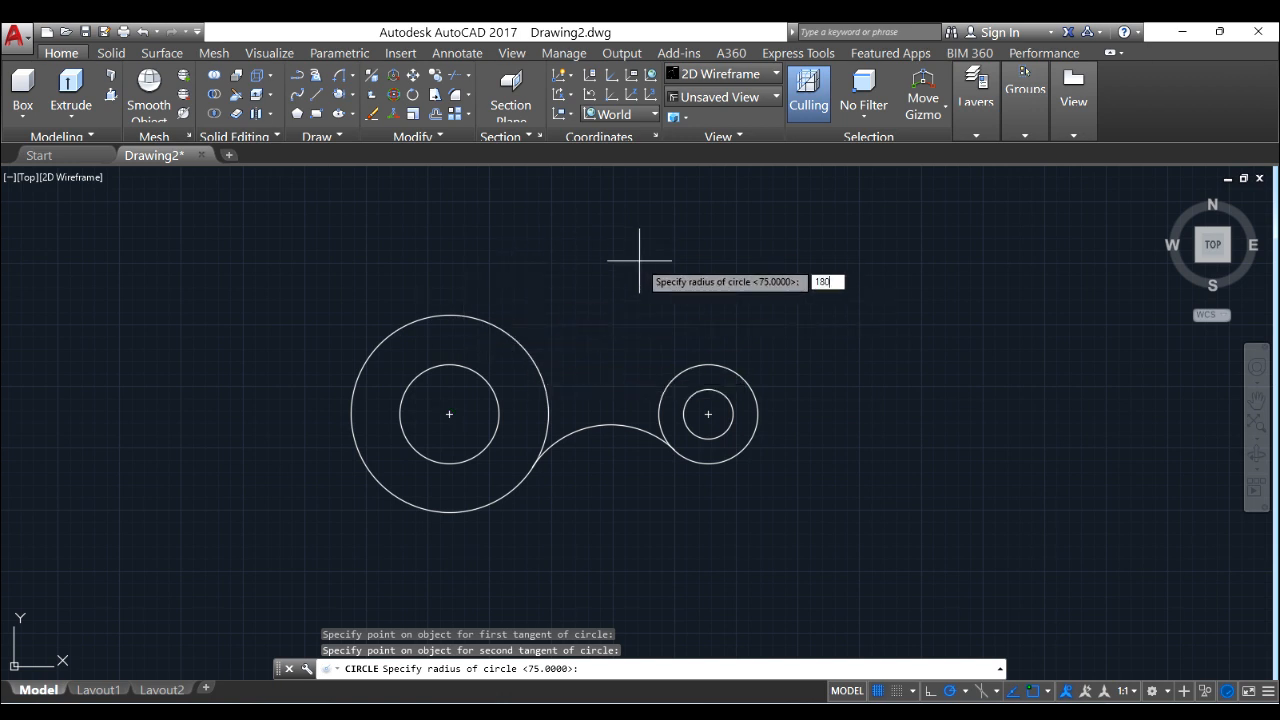
key("Return")
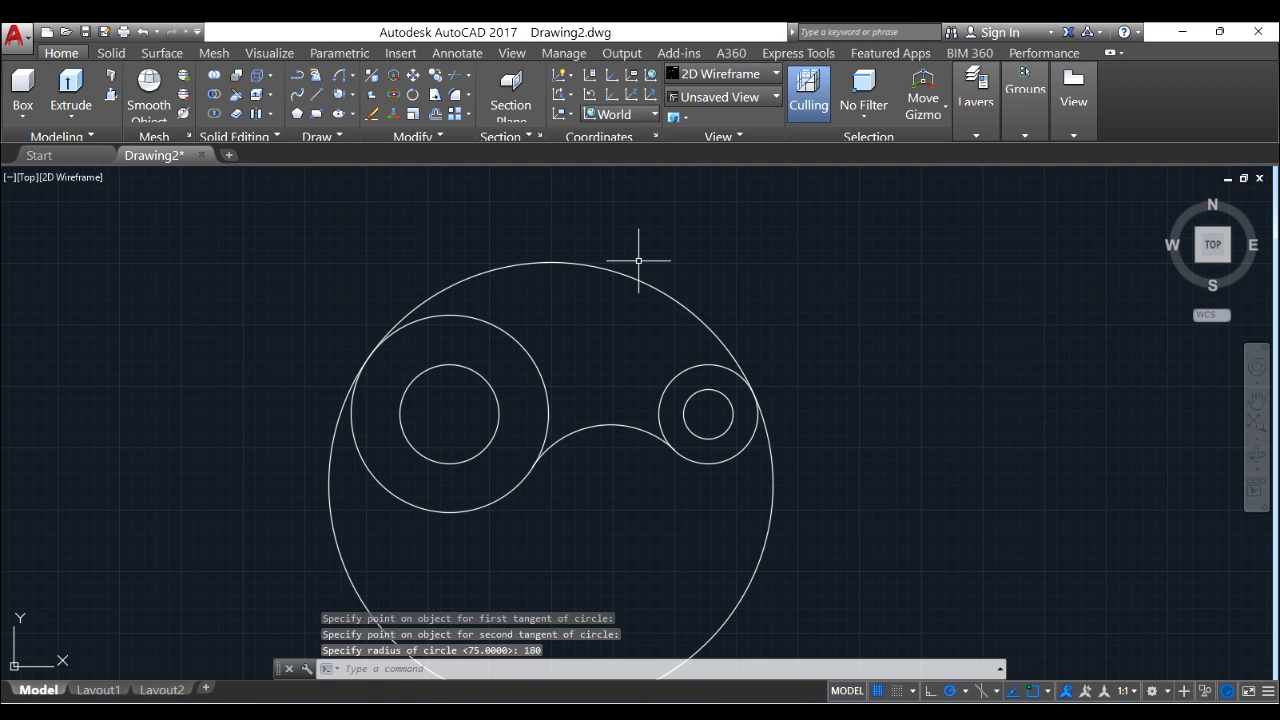
- Trim the leftover arcs of both outer circles and the large circle, leaving the curved link outline
left_click(453, 80)
key("Return")
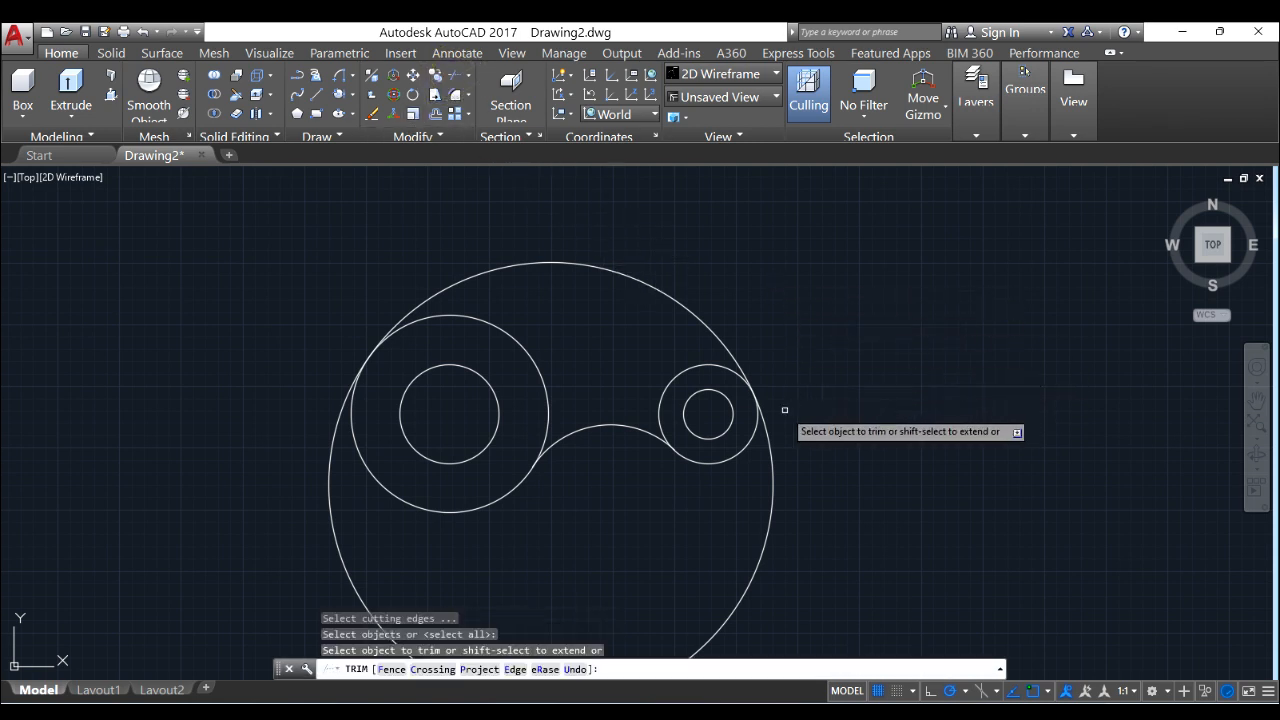
left_click(716, 366)
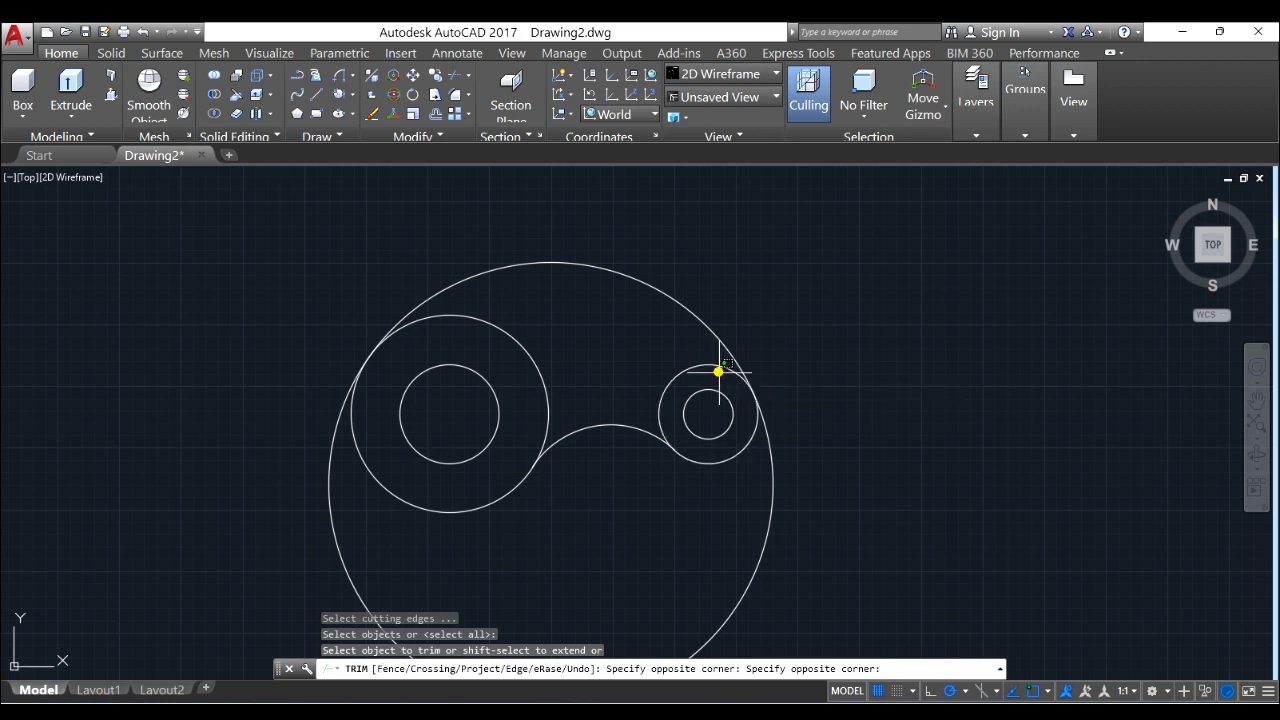
left_click(664, 353)
left_click(503, 351)
left_click(537, 318)
left_click(335, 531)
left_click(286, 537)
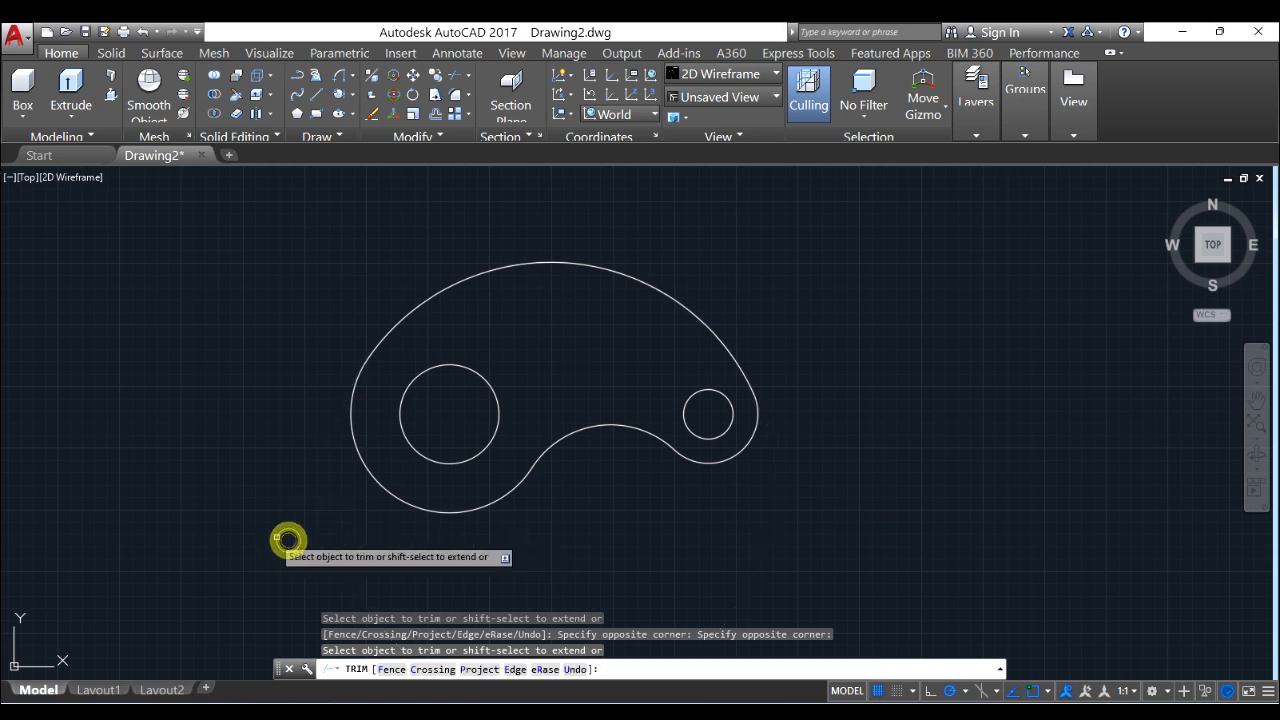
scroll(570, 360, "down", 2)
right_click(665, 265)
left_click(700, 276)
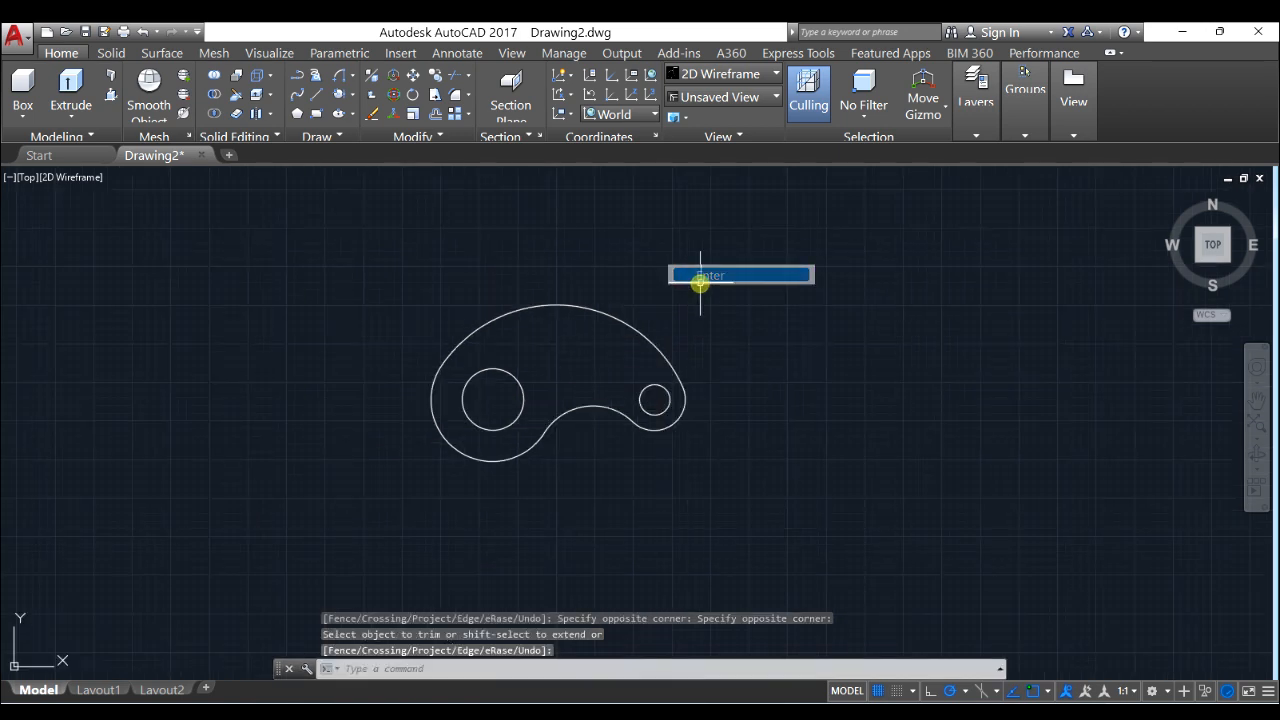
scroll(536, 340, "up", 2)
scroll(537, 334, "up", 2)
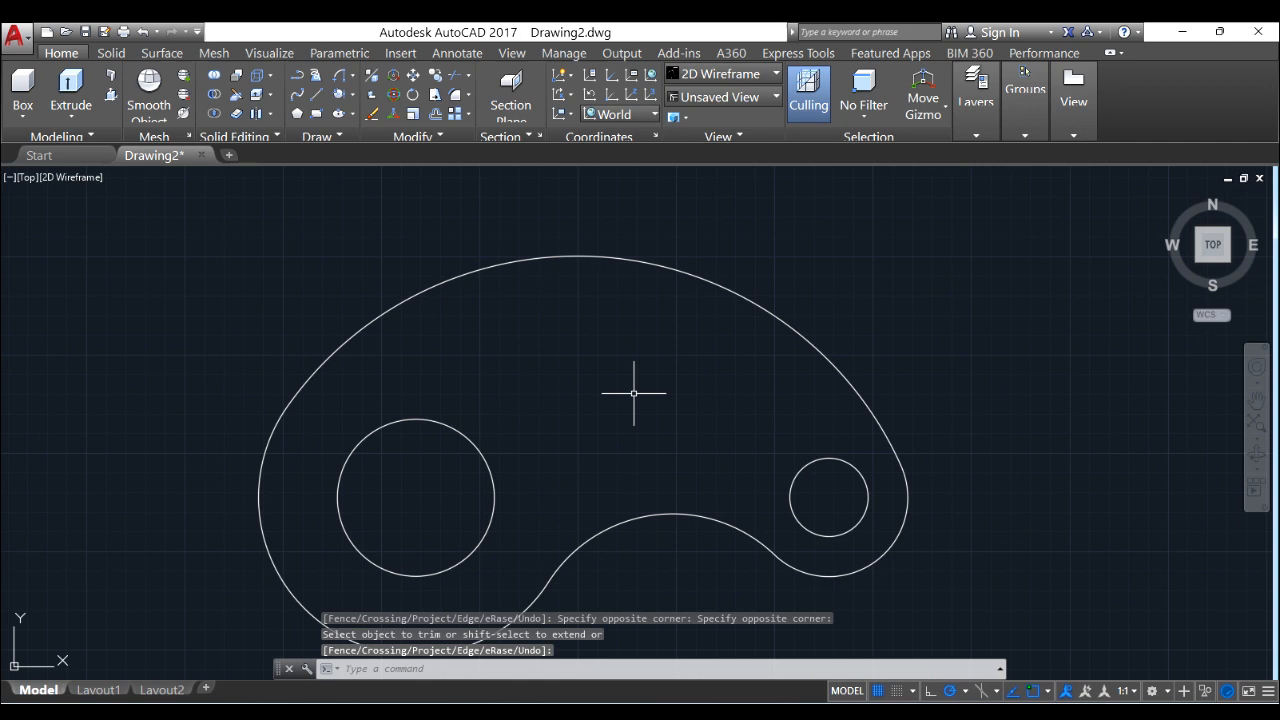
scroll(655, 437, "down", 2)
mouse_move(634, 386)
middle_mouse_down()
mouse_move(523, 363)
mouse_move(557, 343)
middle_mouse_up()
scroll(491, 357, "up", 2)
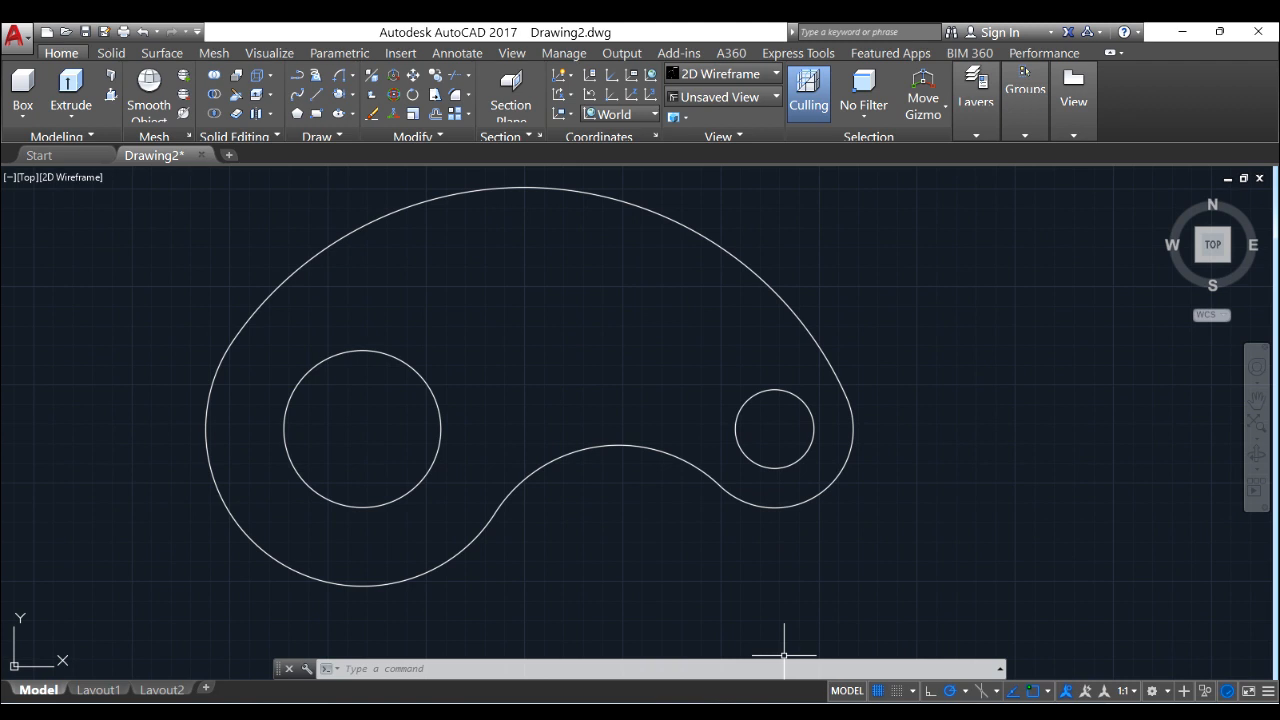
- Compare the outline against the dimensioned reference picture and return to the drawing
key("alt+Tab")
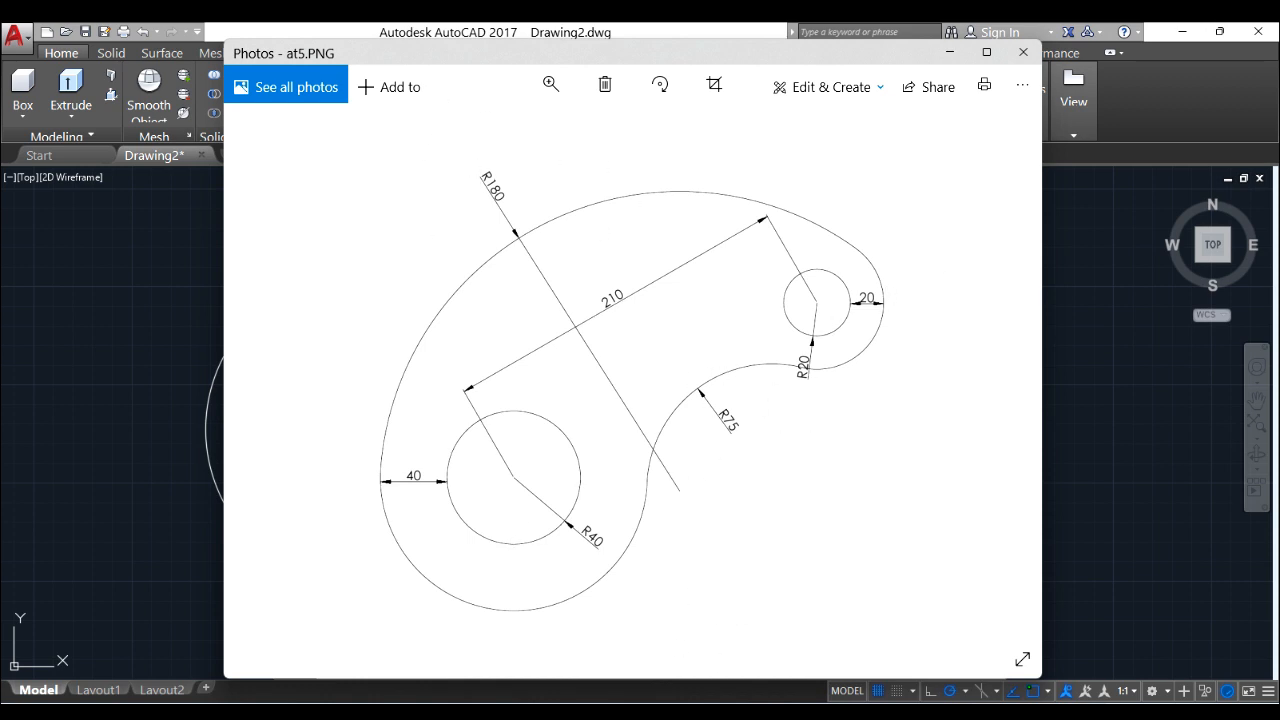
key("alt+Tab")
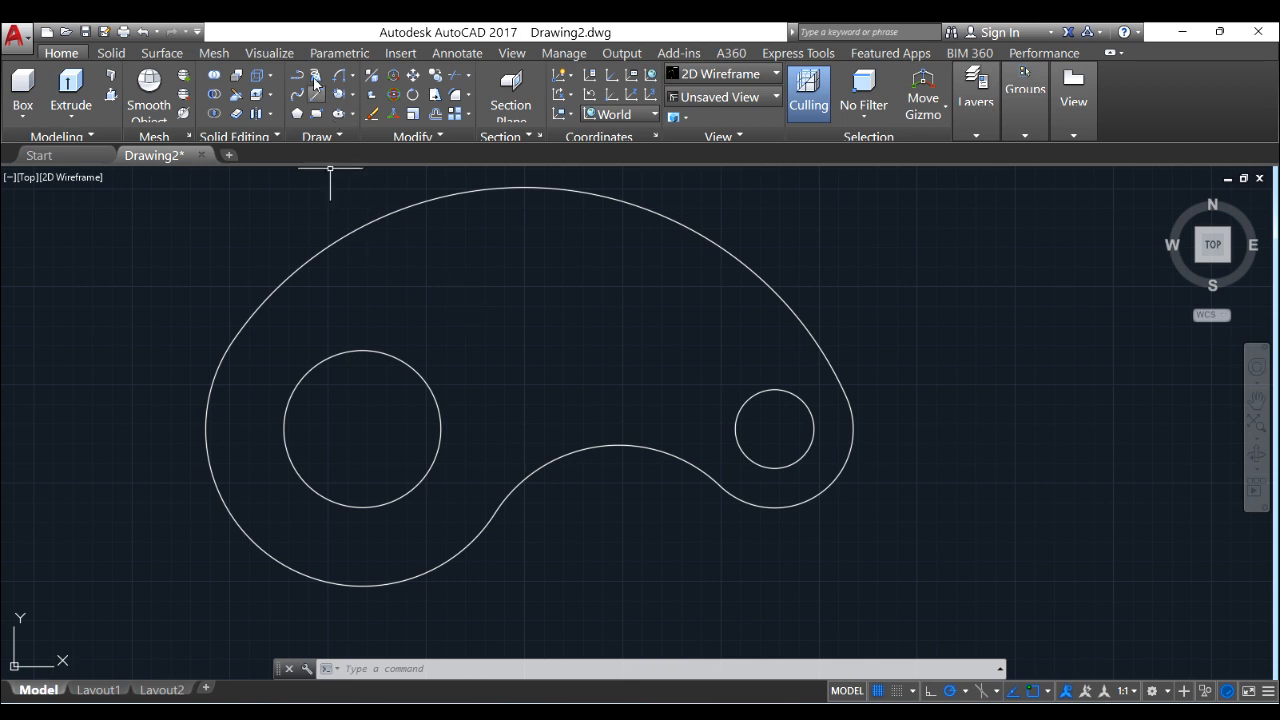
left_click(457, 53)
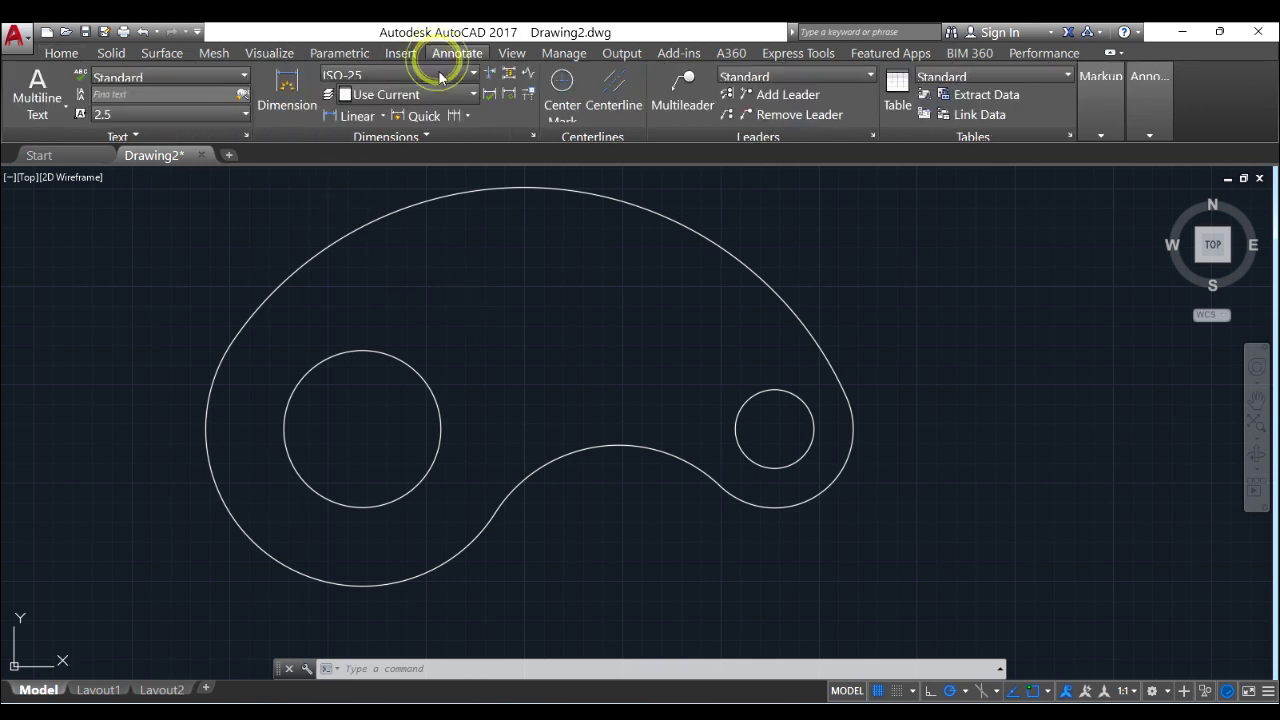
- Add radius dimensions R40 below the left hole and R20 below the right hole
left_click(382, 116)
left_click(370, 274)
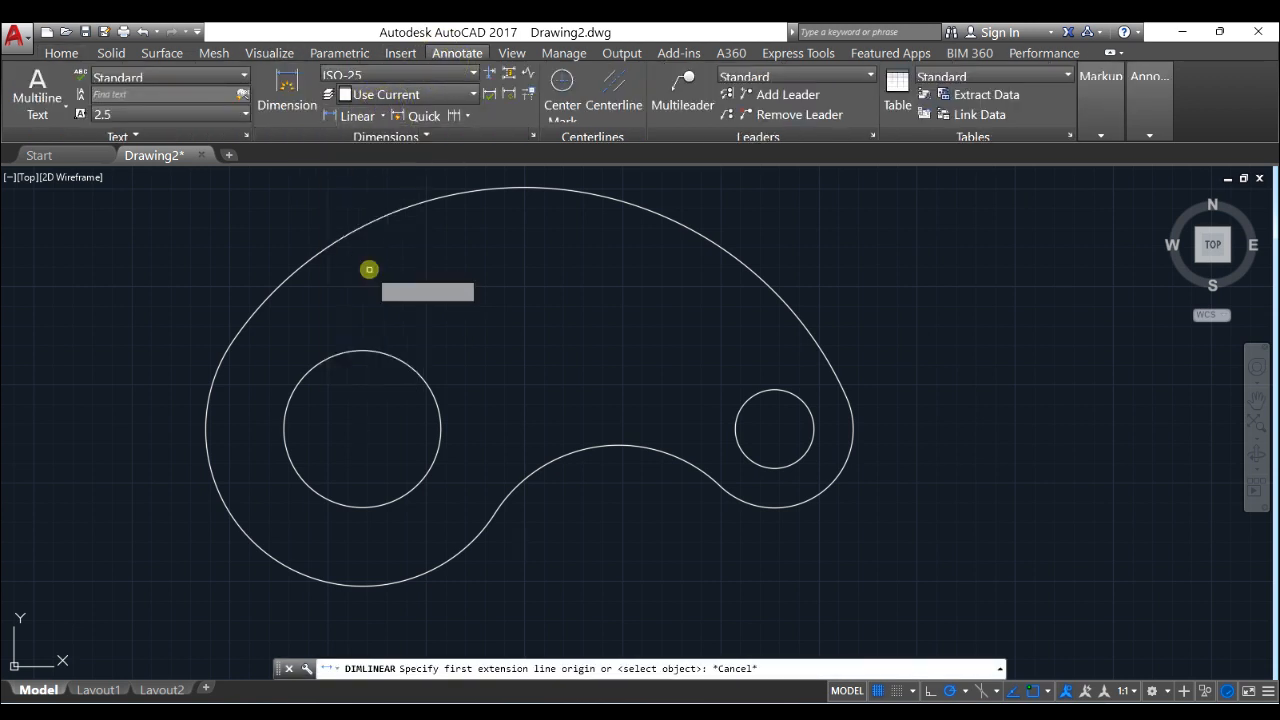
left_click(420, 485)
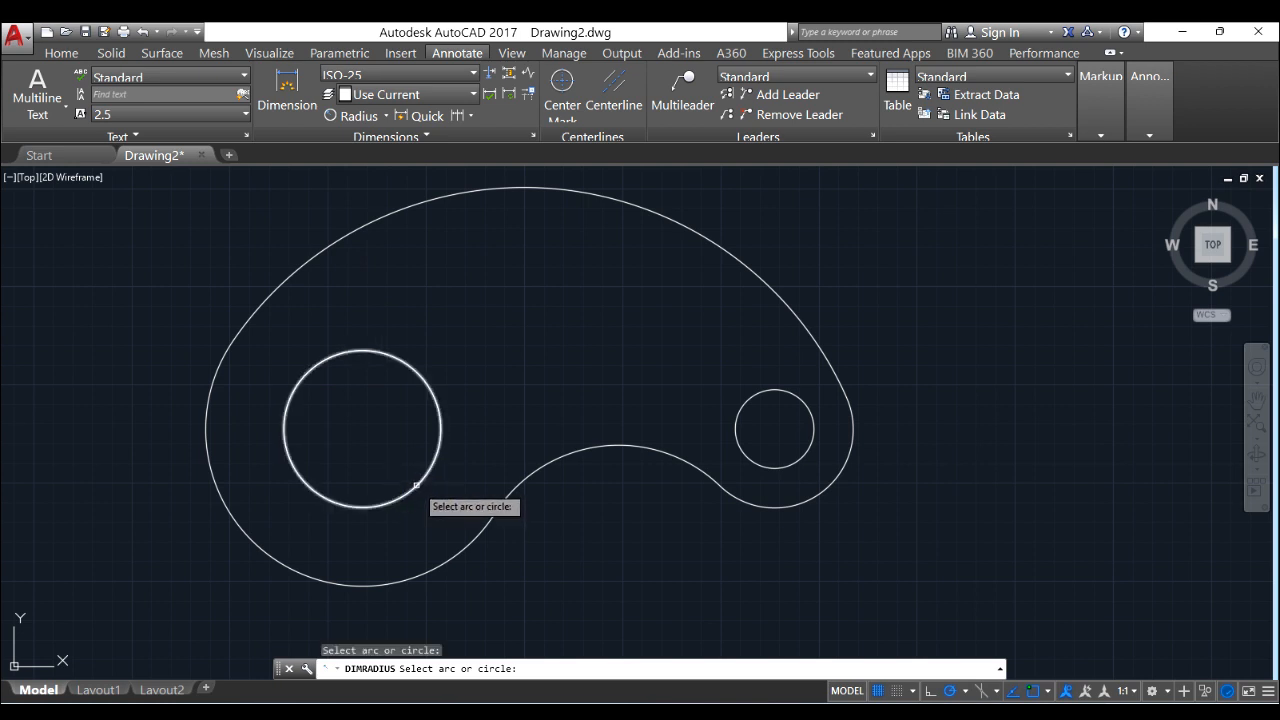
left_click(420, 490)
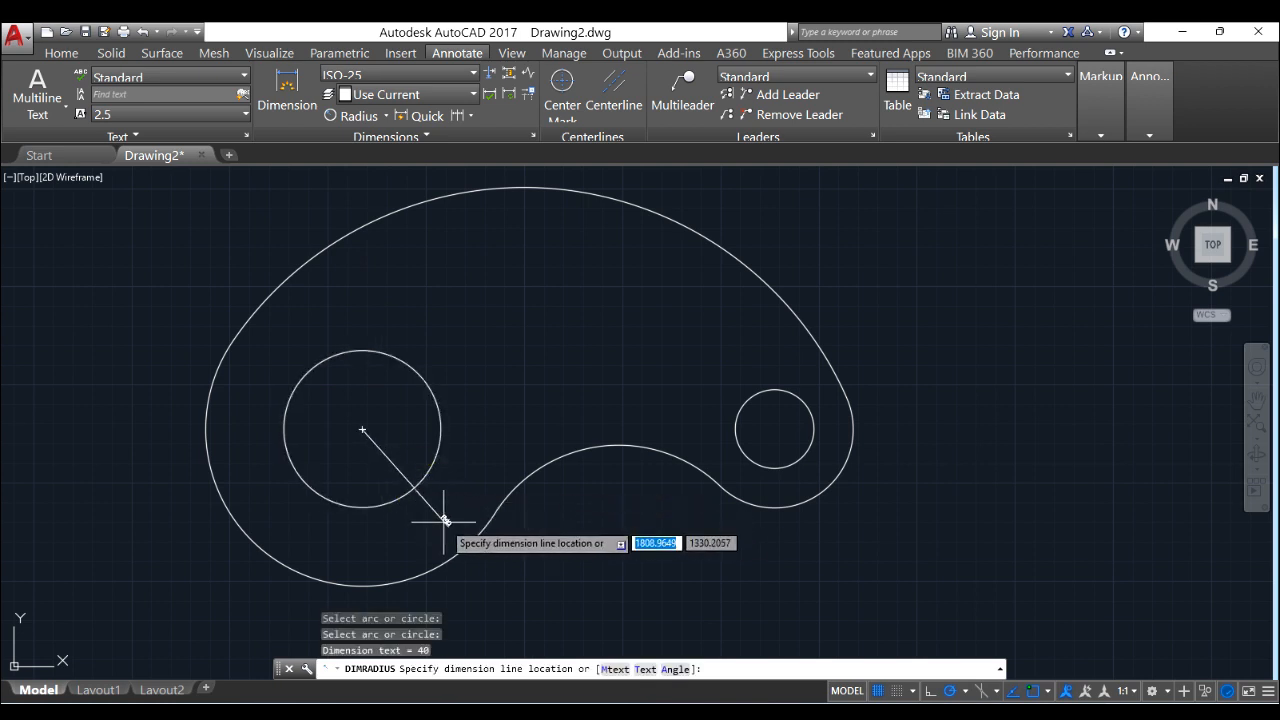
left_click(437, 522)
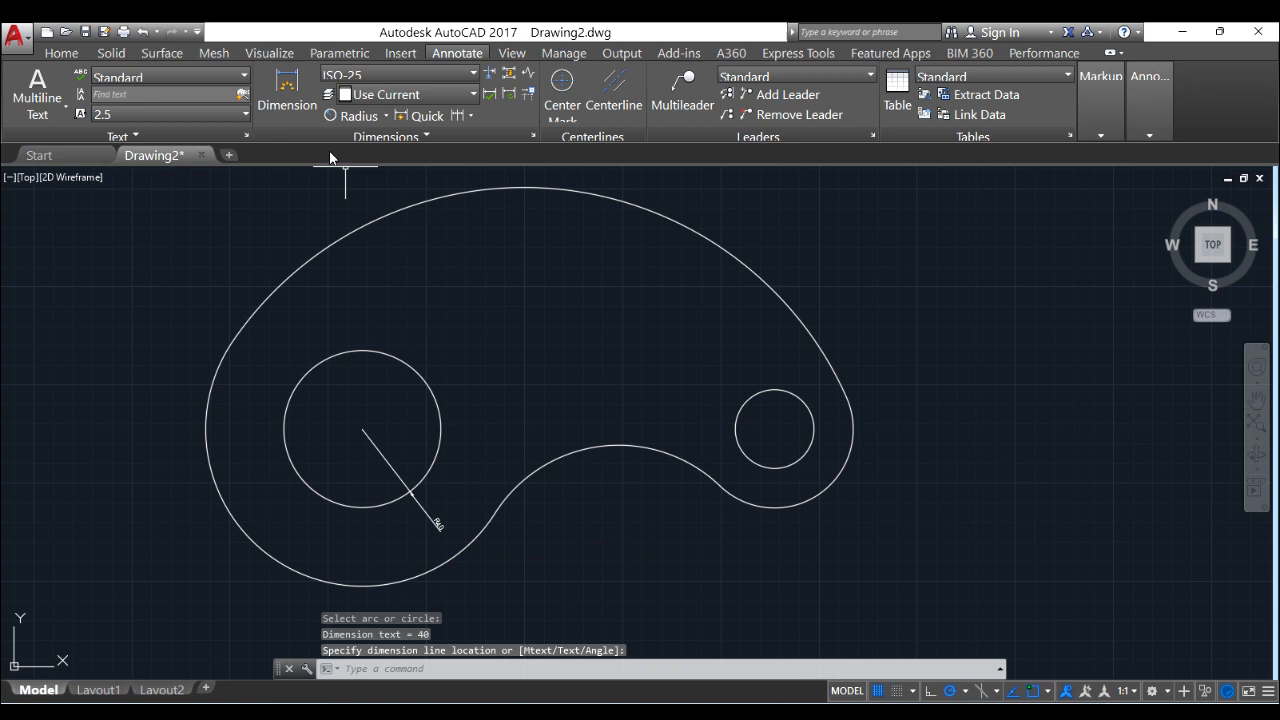
left_click(357, 117)
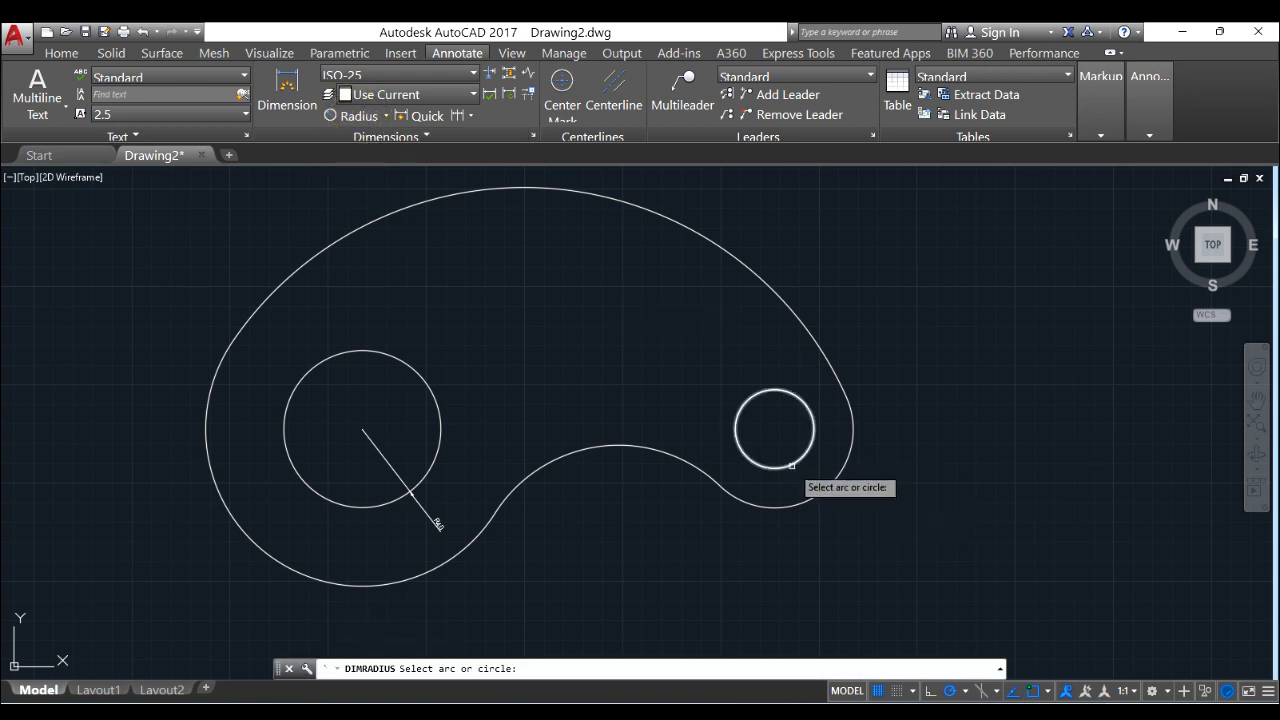
left_click(791, 466)
left_click(824, 537)
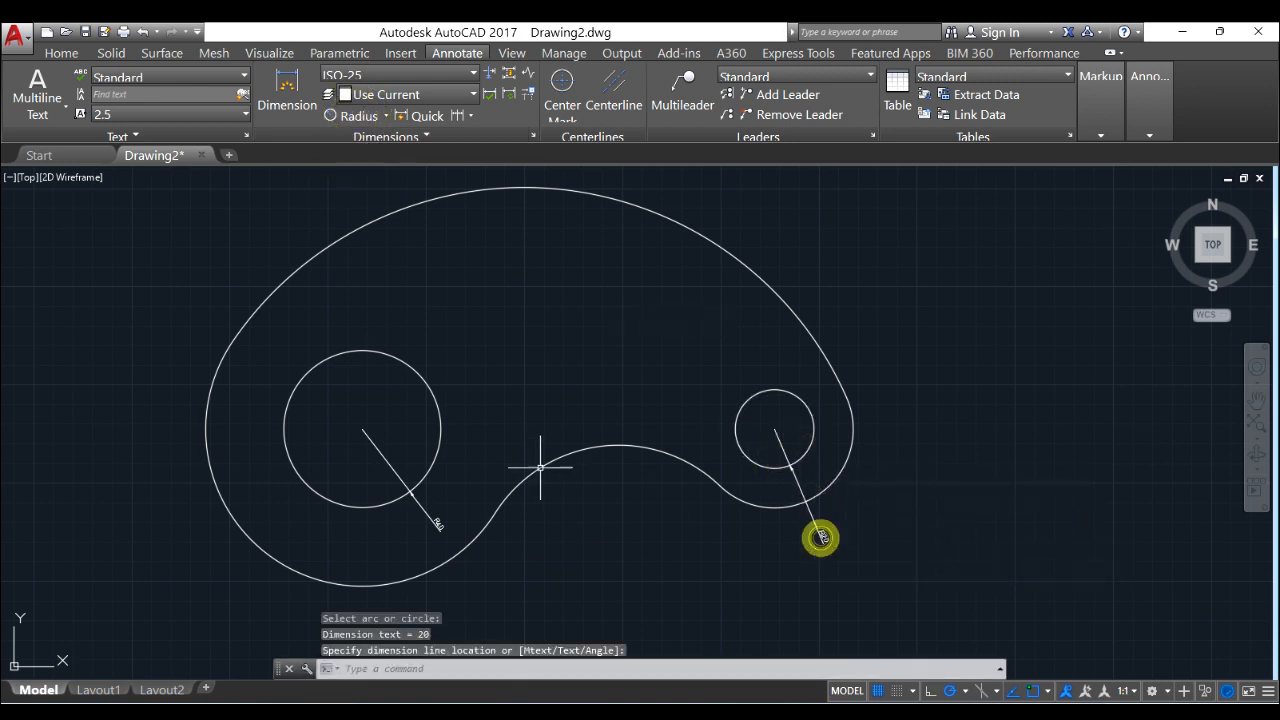
- Add radius dimensions R75 on the lower inner arc and R180 on the large outer arc
left_click(335, 116)
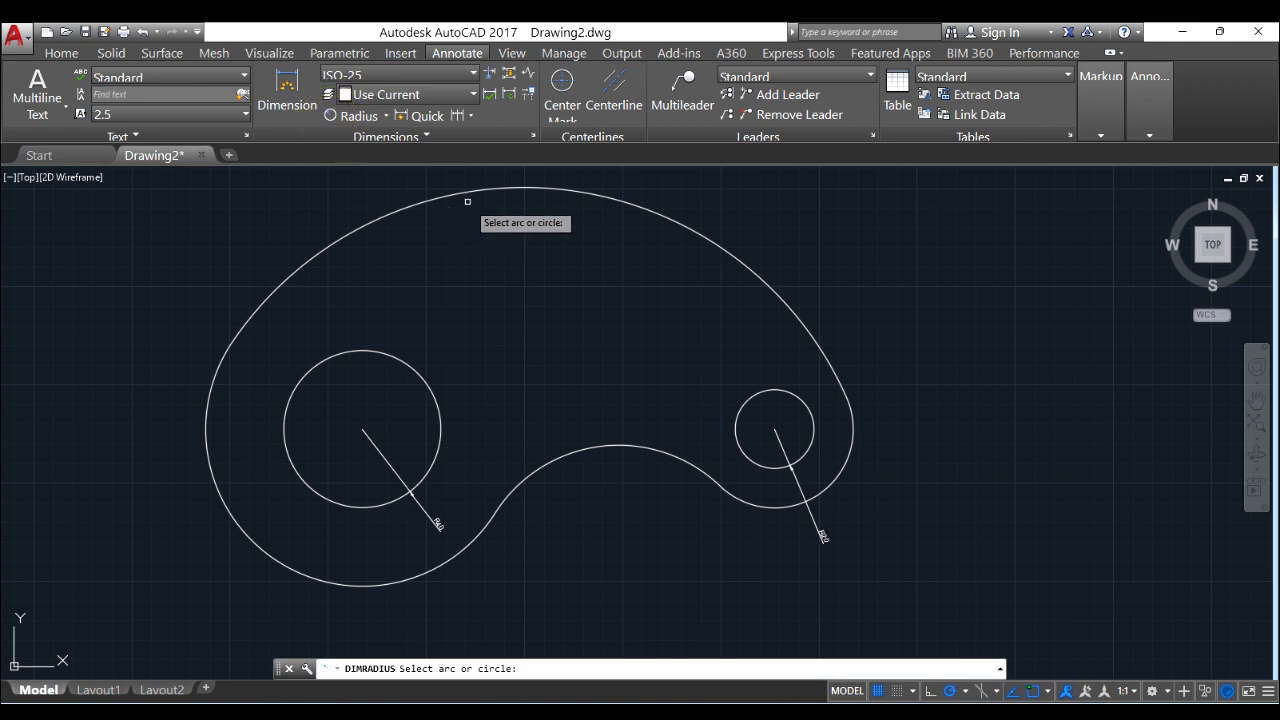
scroll(549, 391, "down", 2)
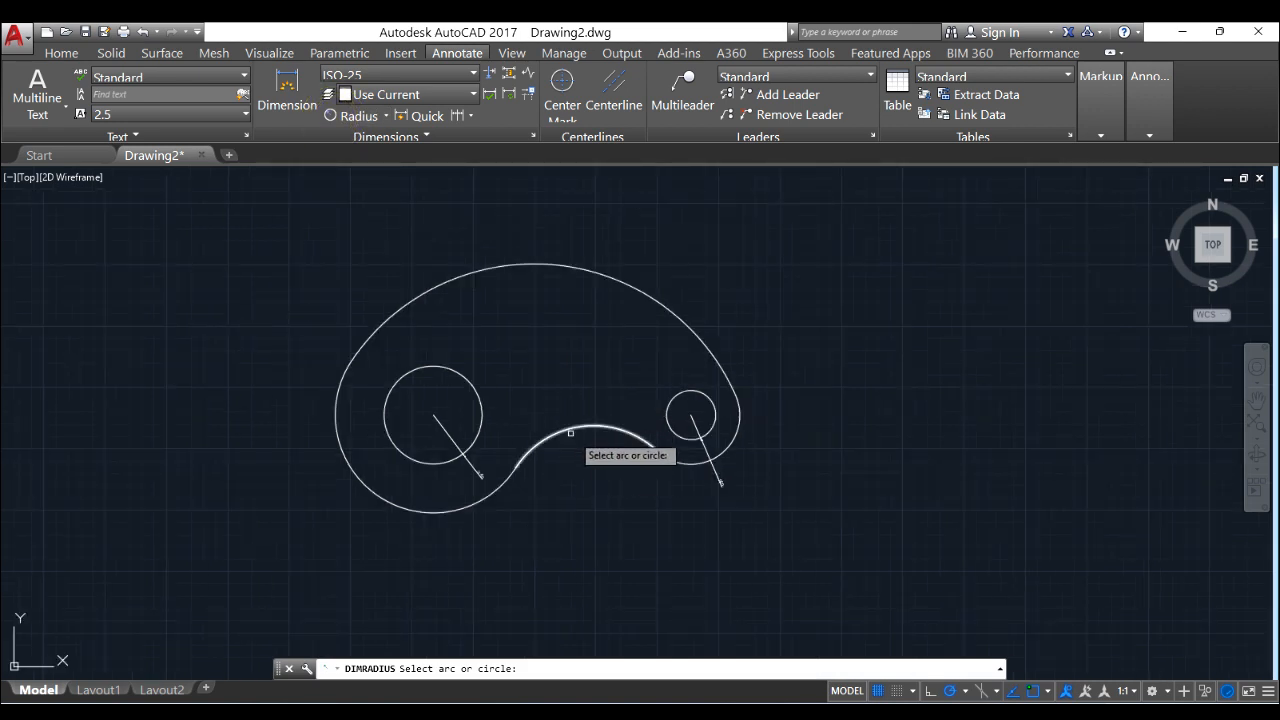
left_click(573, 430)
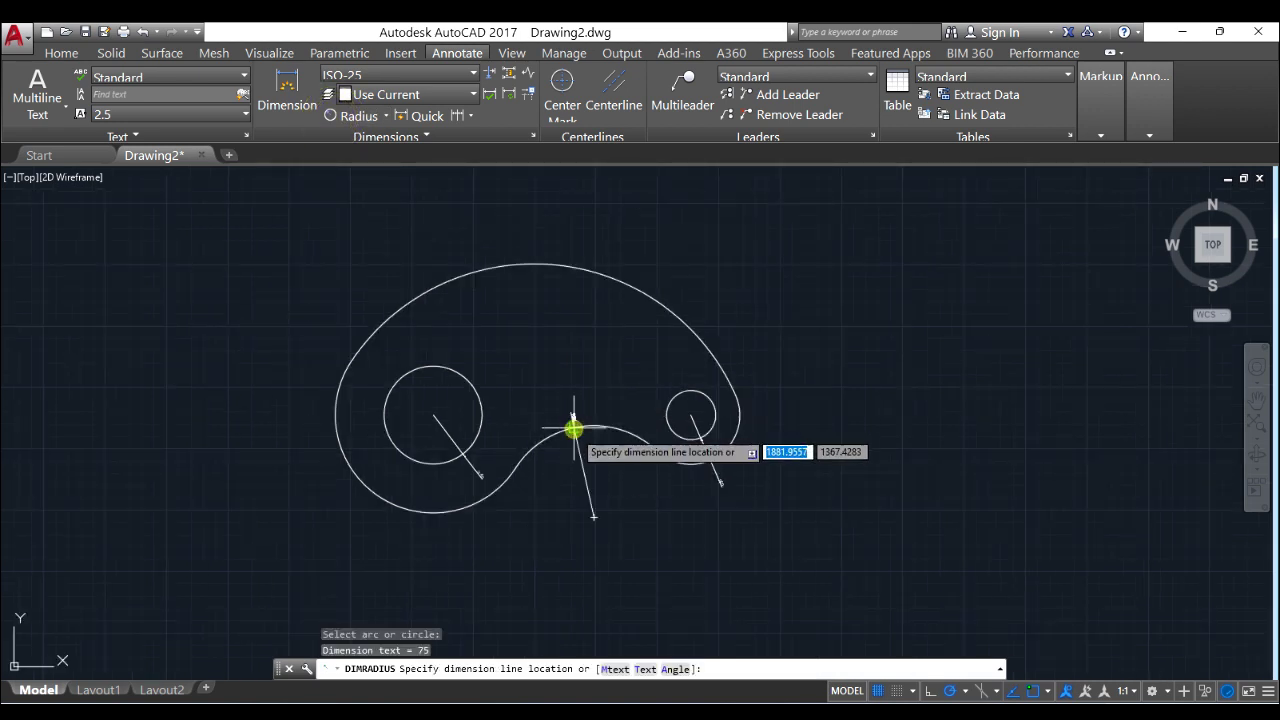
left_click(589, 494)
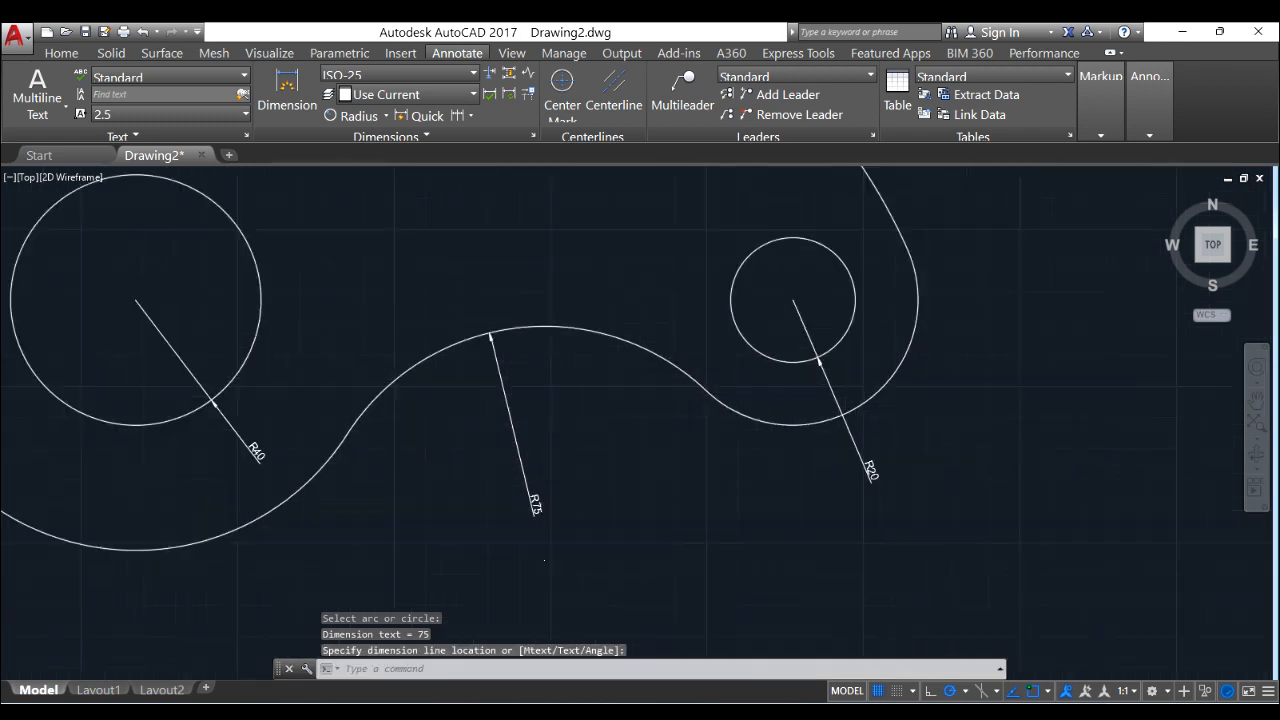
scroll(589, 494, "up", 3)
scroll(623, 491, "down", 1)
scroll(624, 491, "down", 4)
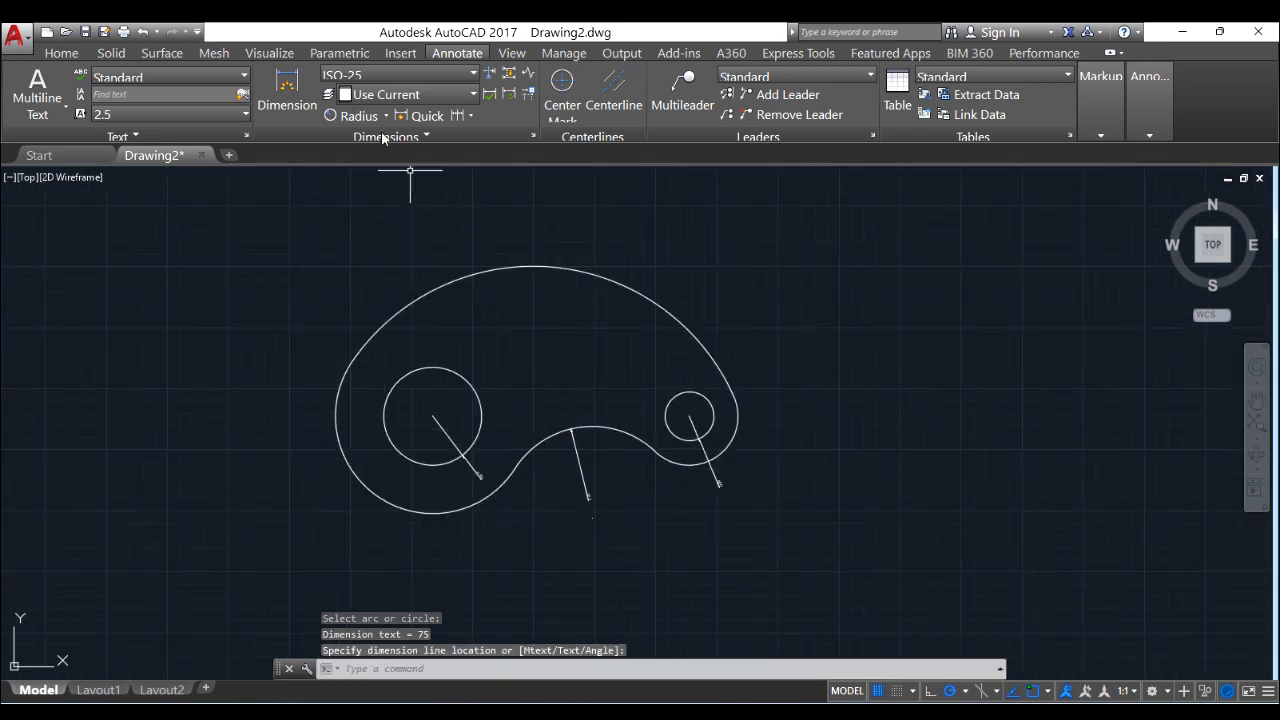
left_click(350, 115)
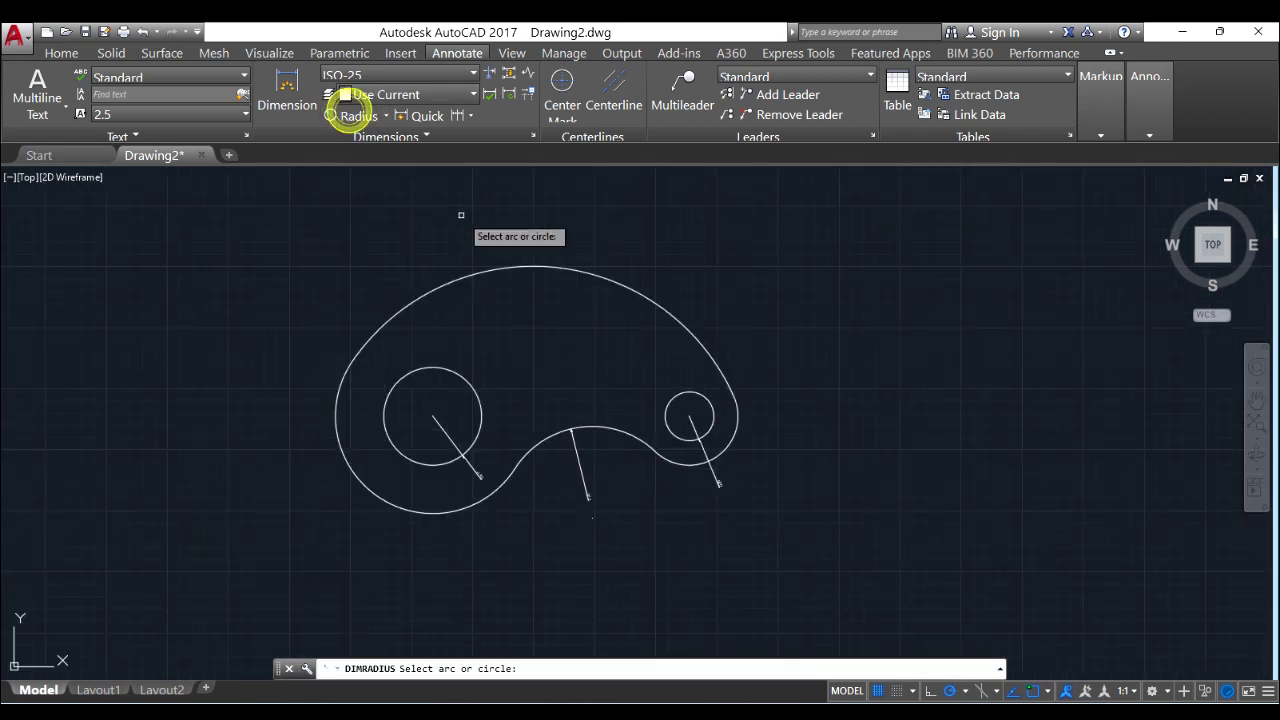
left_click(515, 262)
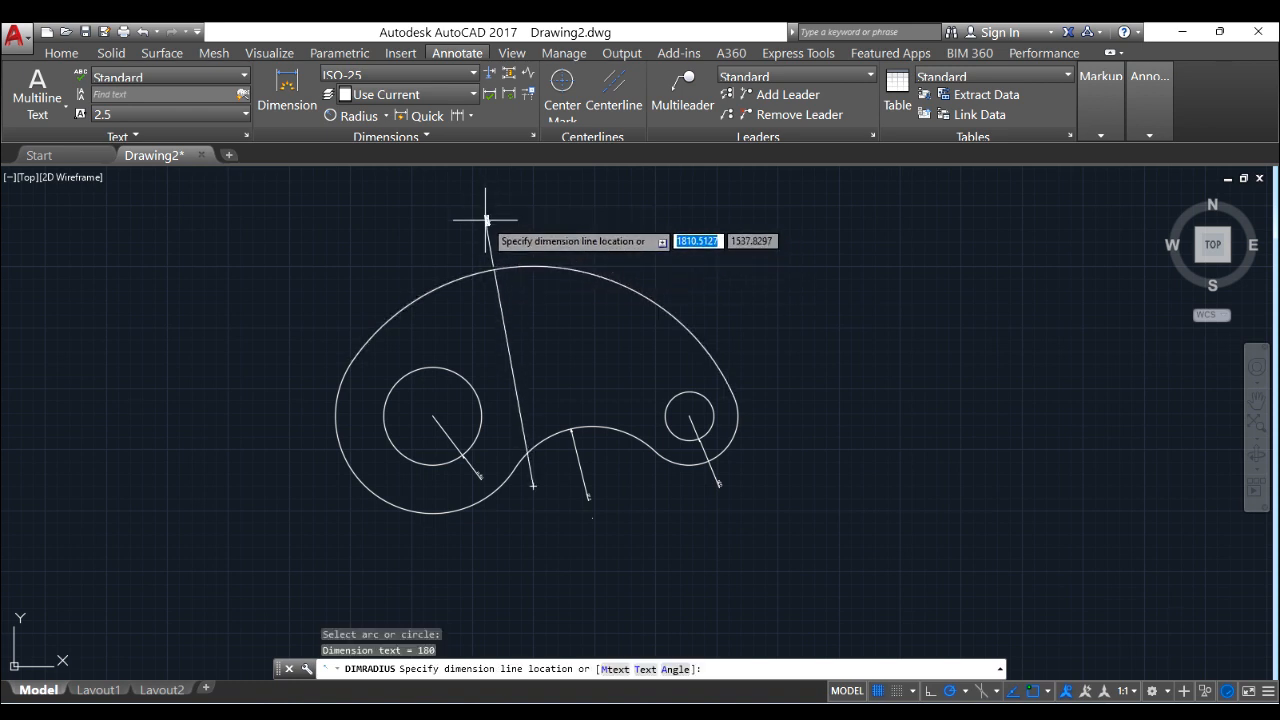
left_click(486, 219)
scroll(487, 211, "up", 5)
scroll(490, 207, "up", 2)
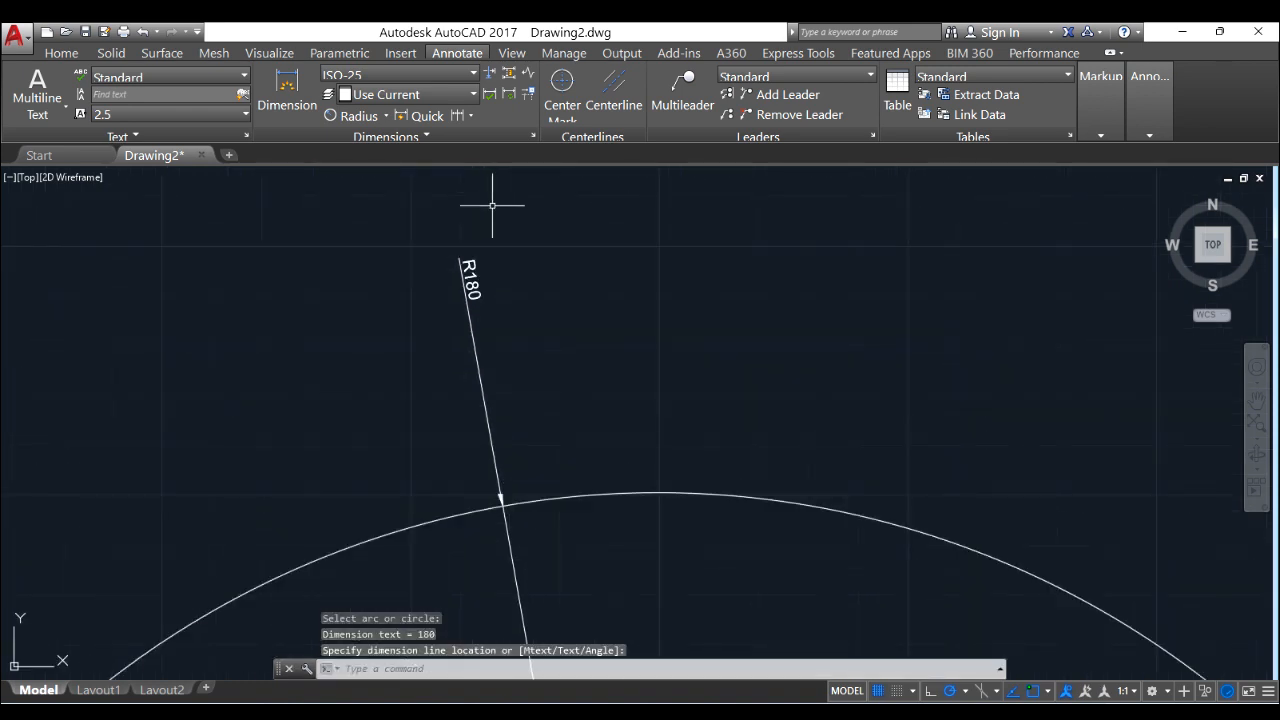
scroll(492, 205, "down", 3)
scroll(420, 260, "down", 2)
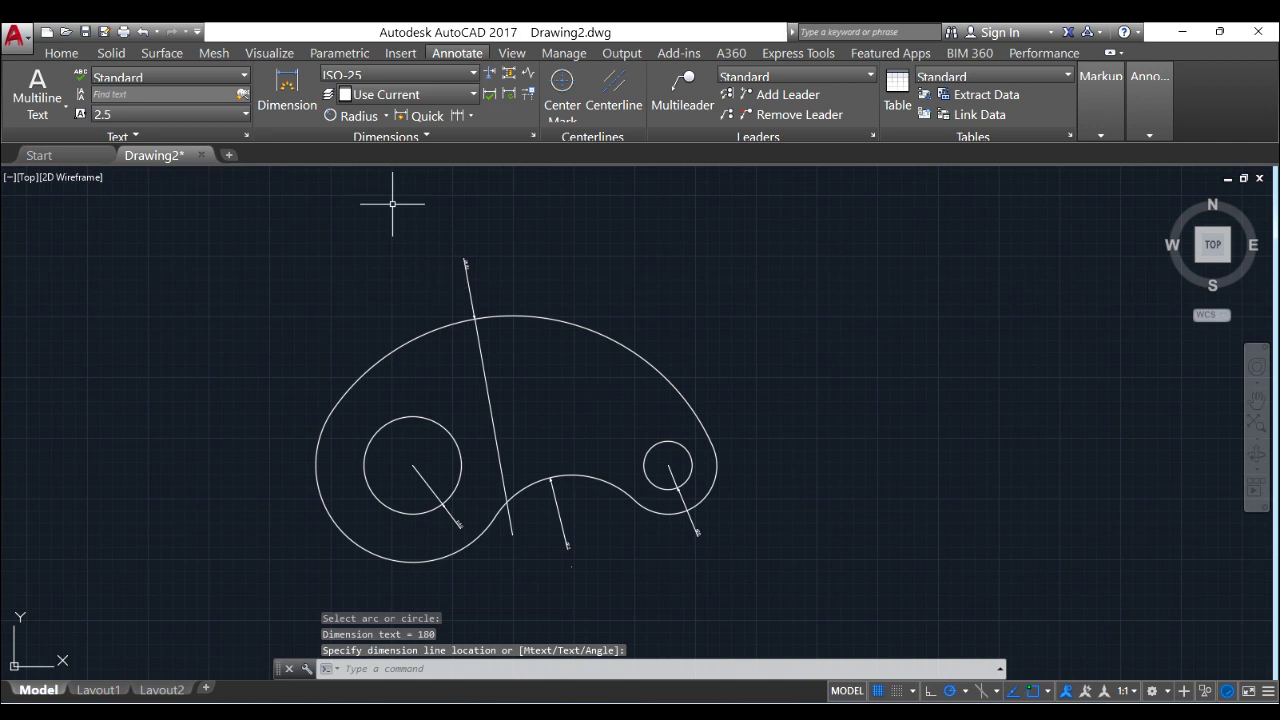
left_click(385, 115)
- Place a 210 linear dimension between the two hole centres, above the holes
left_click(362, 137)
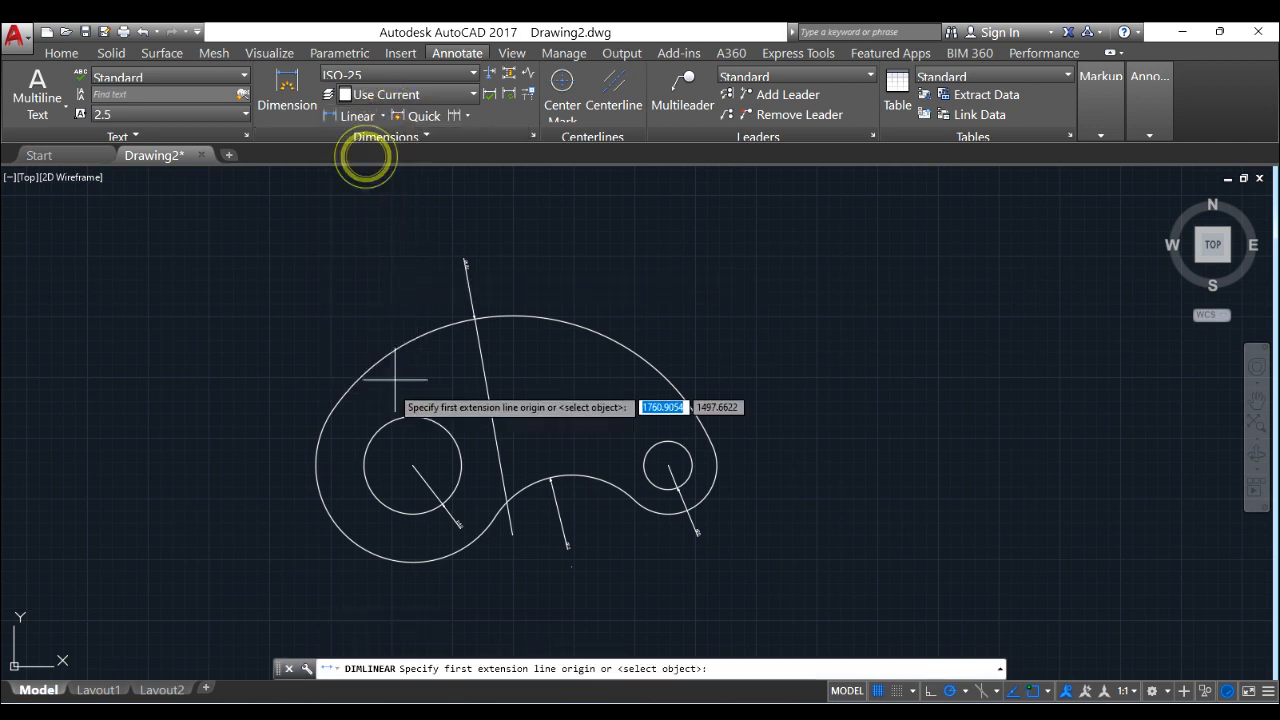
left_click(413, 466)
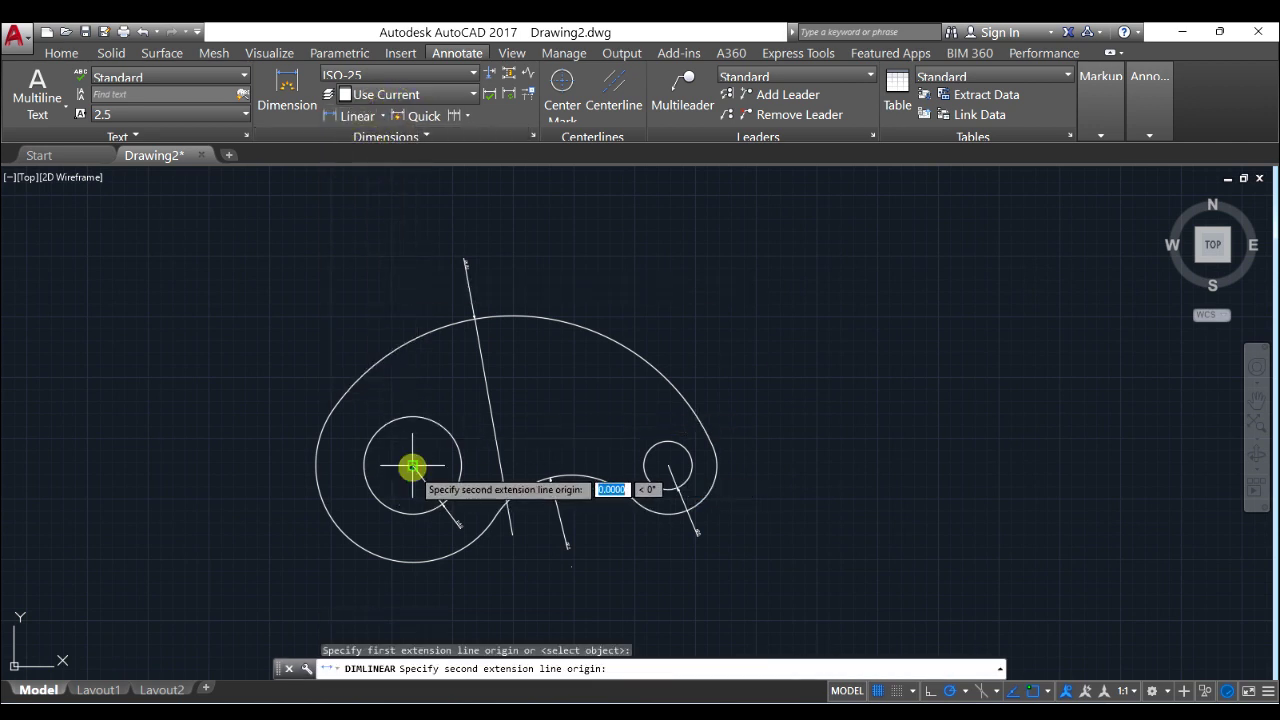
left_click(668, 466)
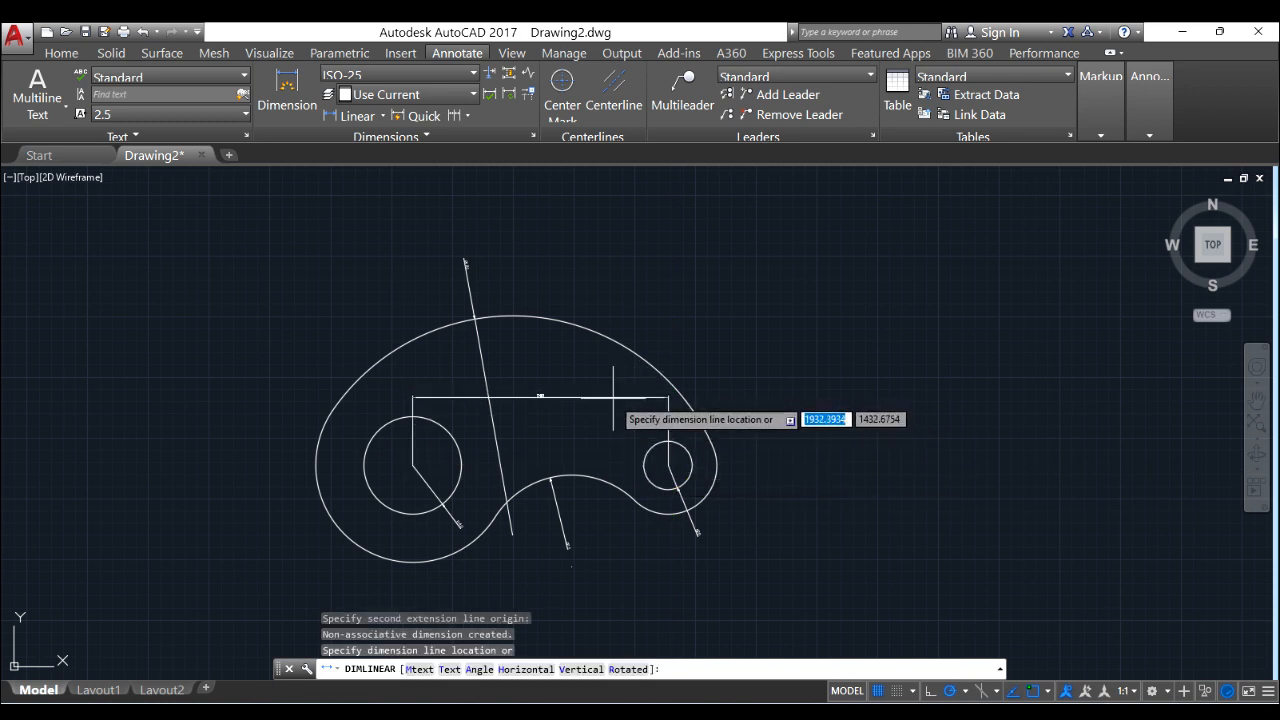
left_click(613, 397)
scroll(575, 395, "up", 4)
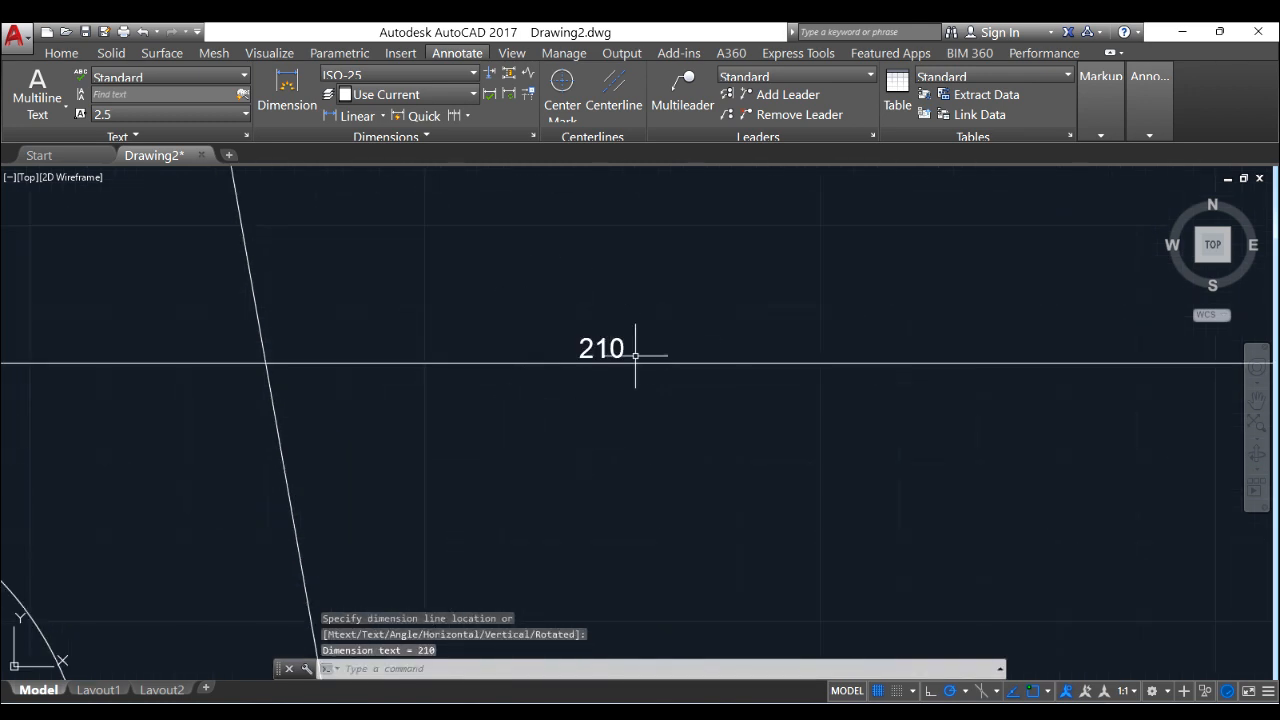
scroll(635, 355, "down", 4)
- Undo that linear dimension and switch to aligned dimensioning
key("ctrl+z")
key("ctrl+z")
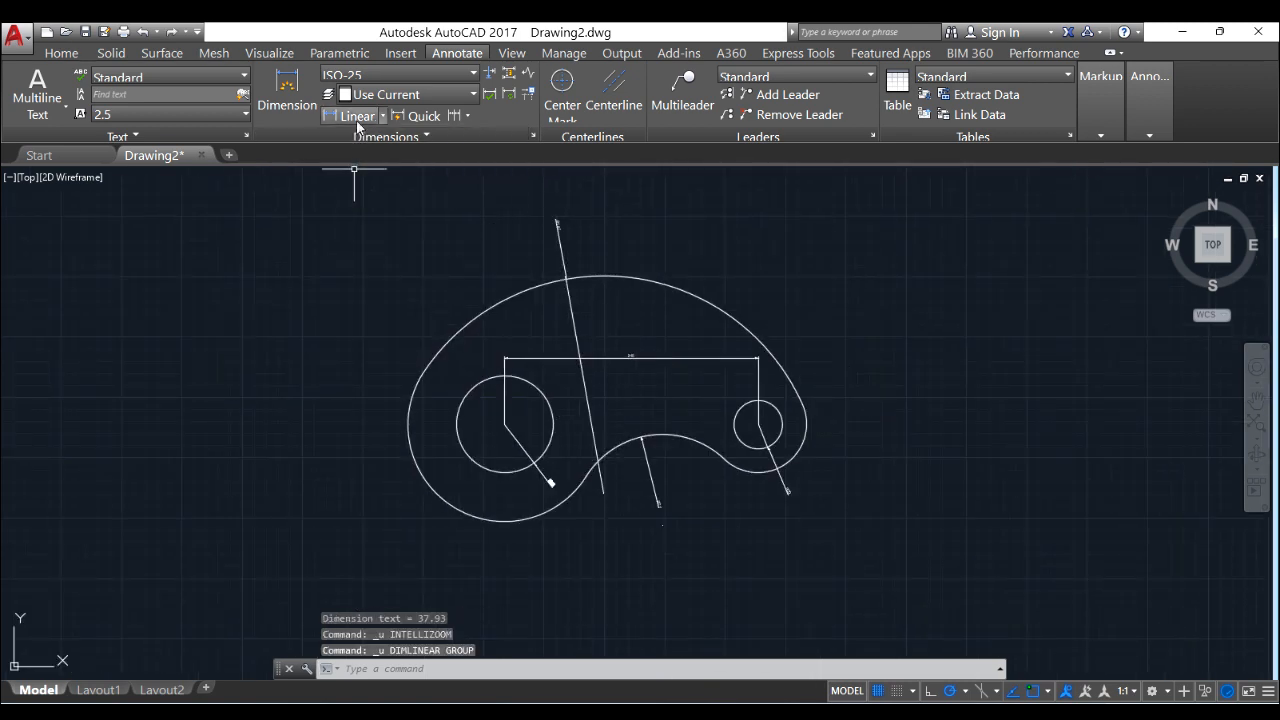
left_click(388, 118)
left_click(371, 171)
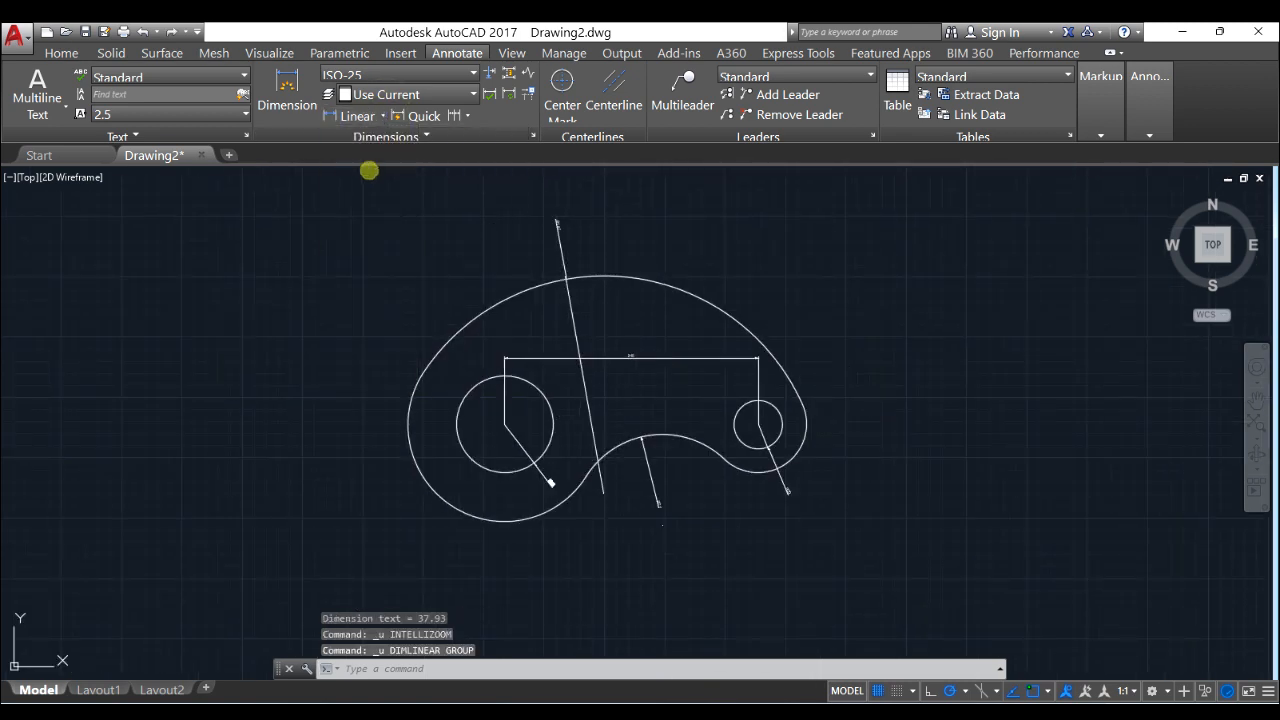
- Add aligned wall-thickness dimensions: 40 from the outer contour to the large hole, 20 to the small hole
left_click(457, 440)
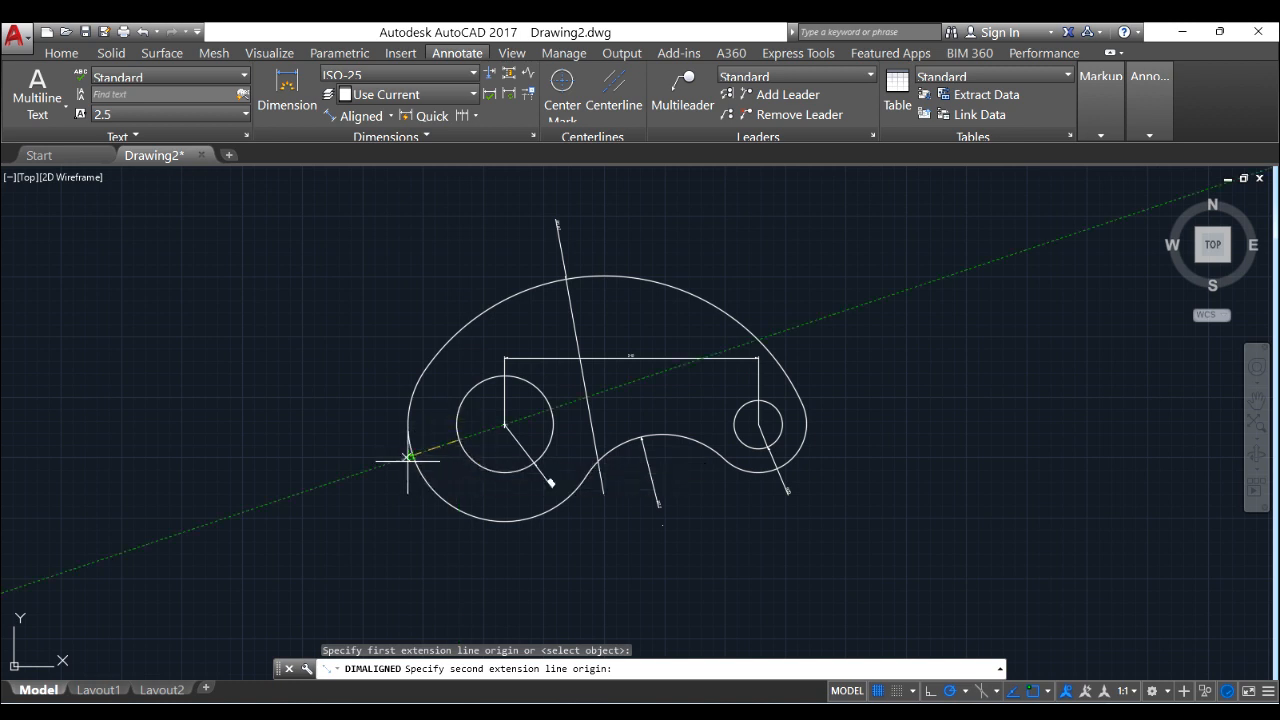
left_click(413, 455)
left_click(437, 437)
scroll(430, 435, "up", 3)
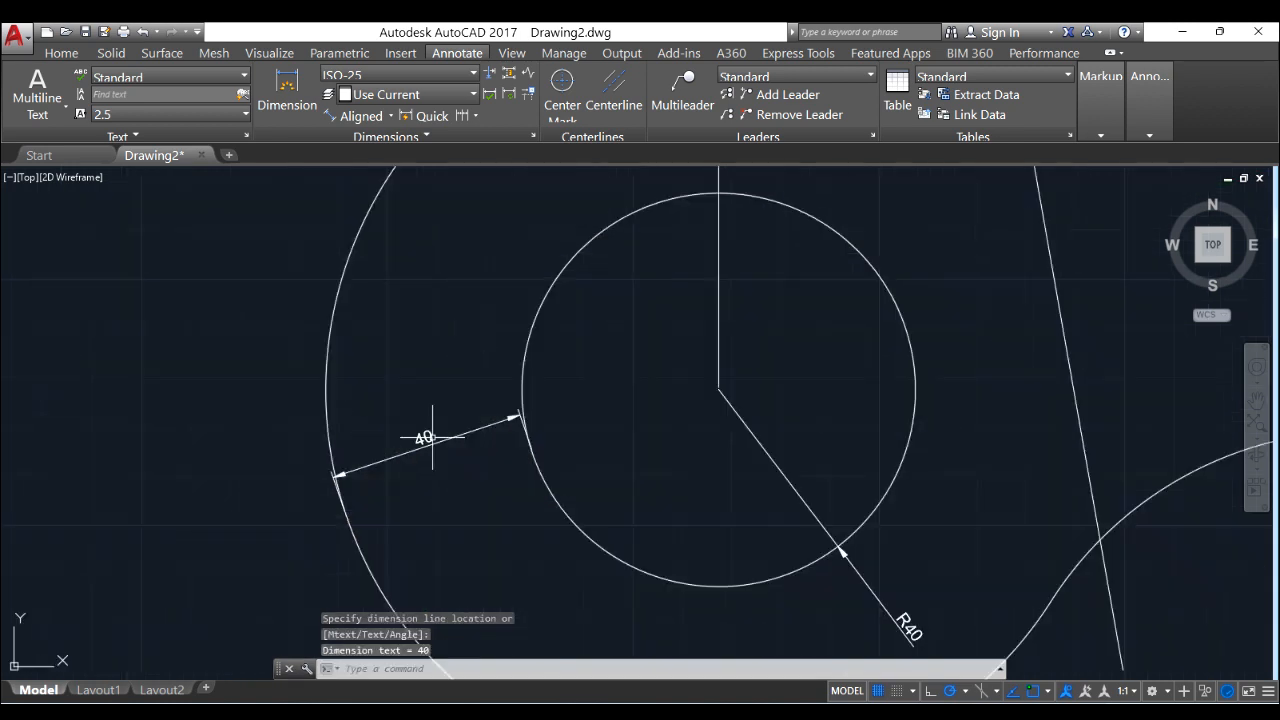
scroll(425, 435, "up", 2)
scroll(425, 430, "up", 2)
scroll(424, 428, "down", 4)
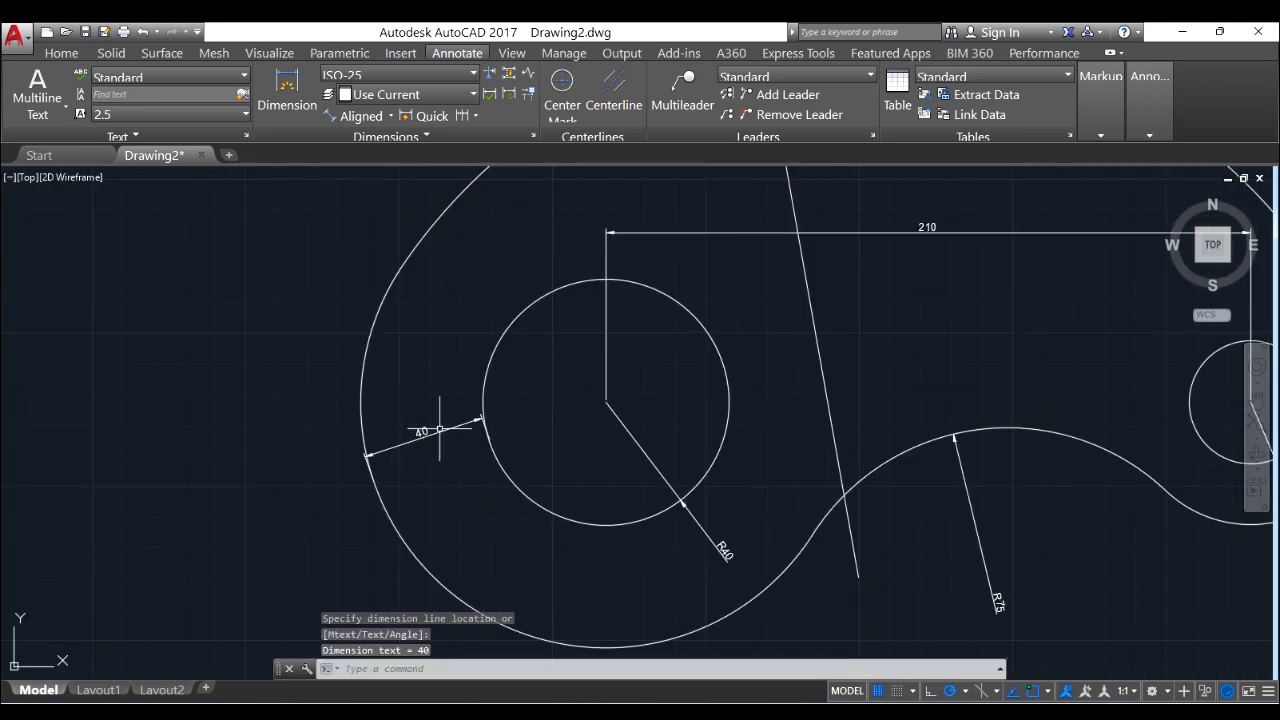
scroll(480, 415, "down", 3)
scroll(345, 395, "down", 2)
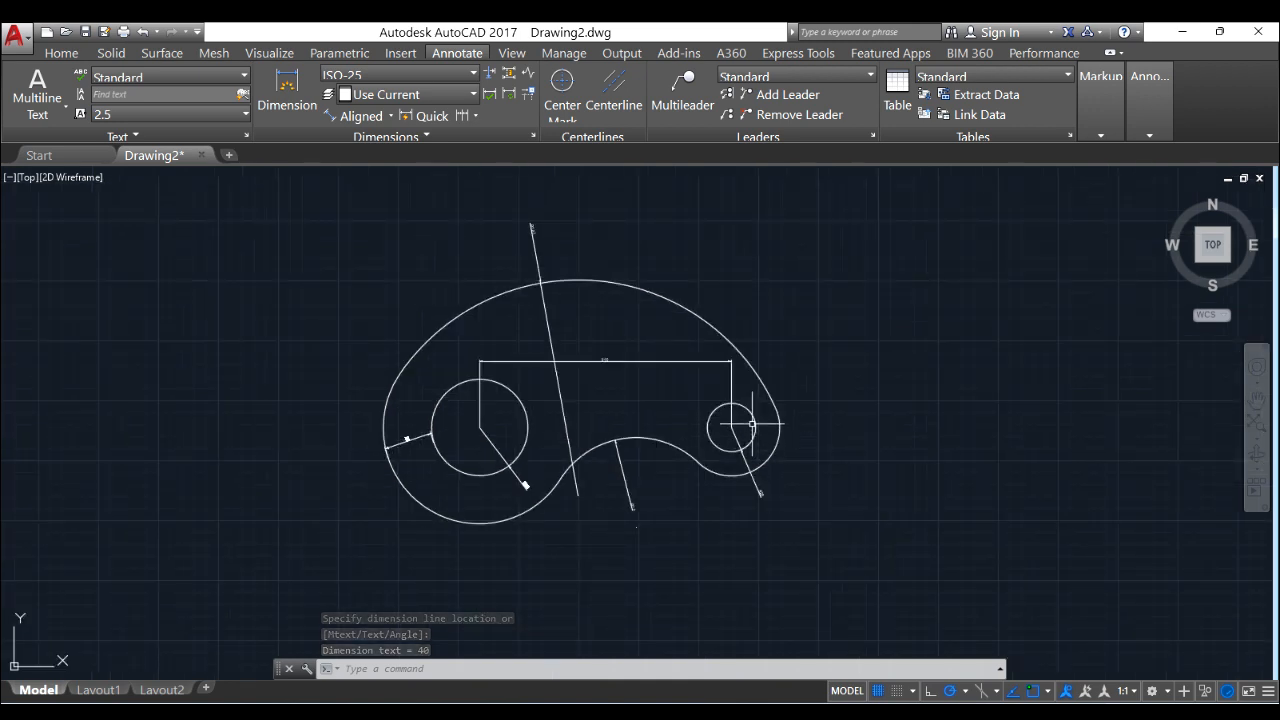
scroll(755, 420, "up", 5)
left_click(360, 116)
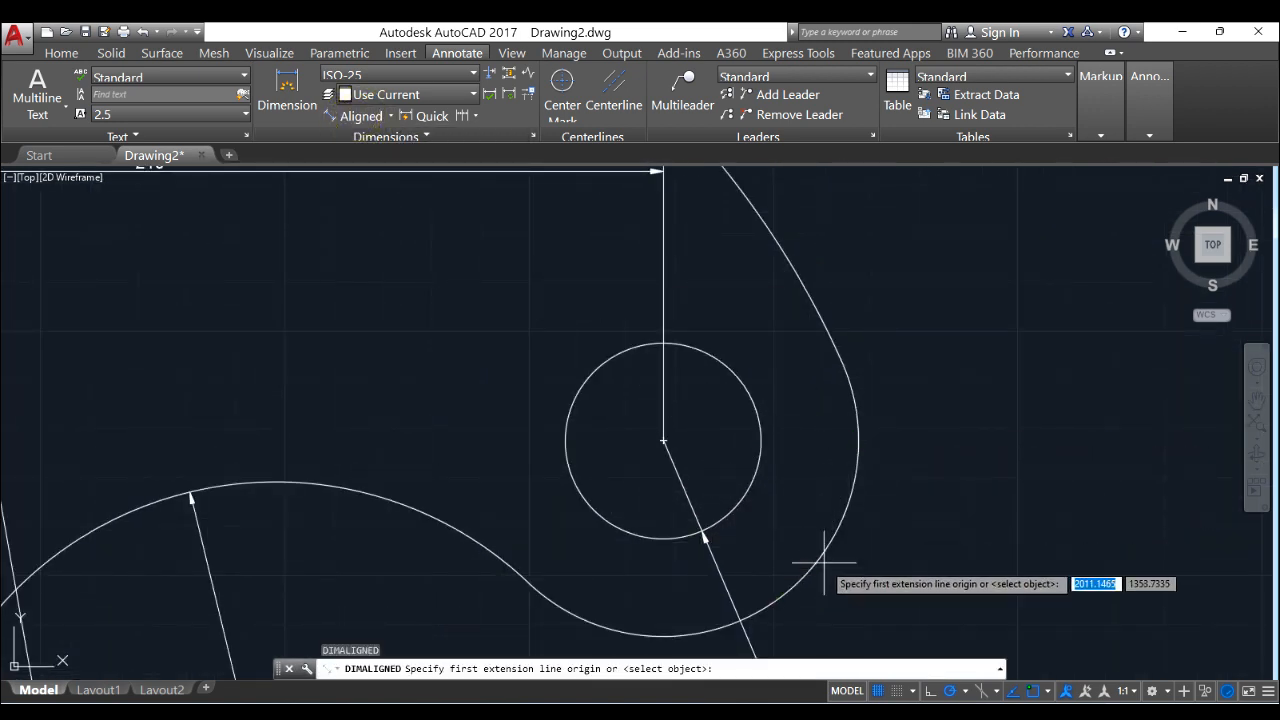
left_click(772, 600)
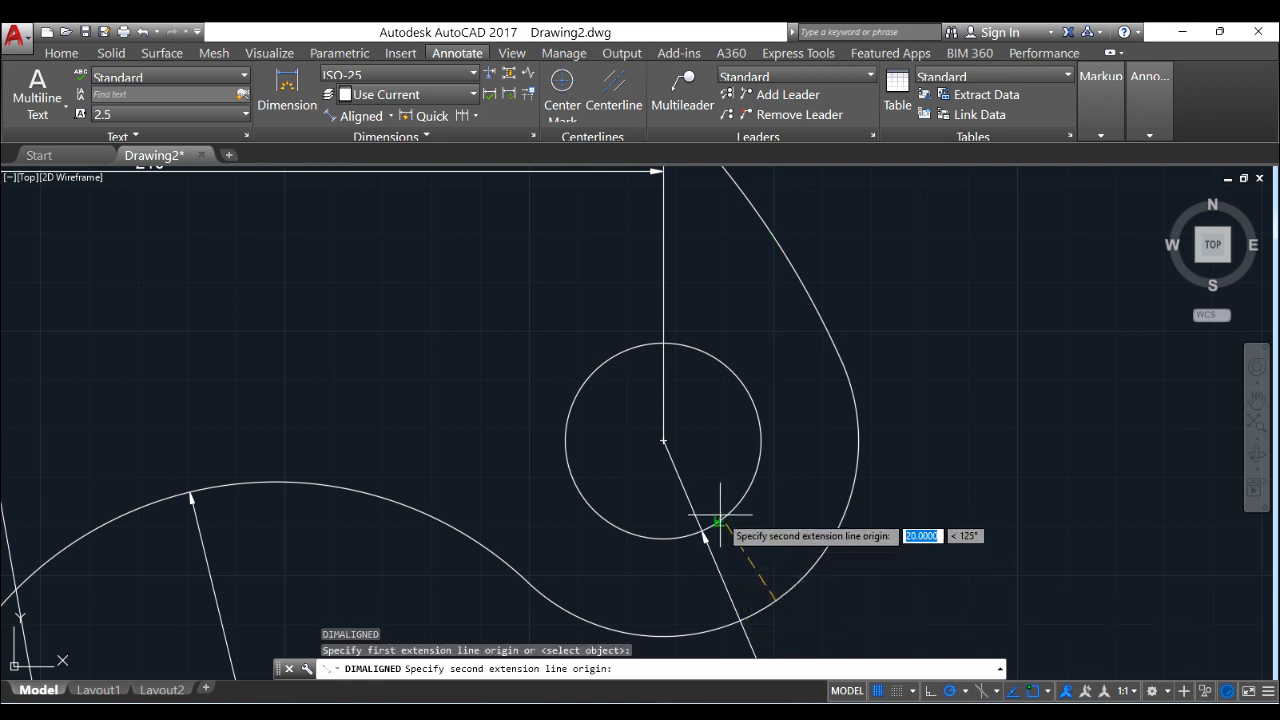
left_click(718, 522)
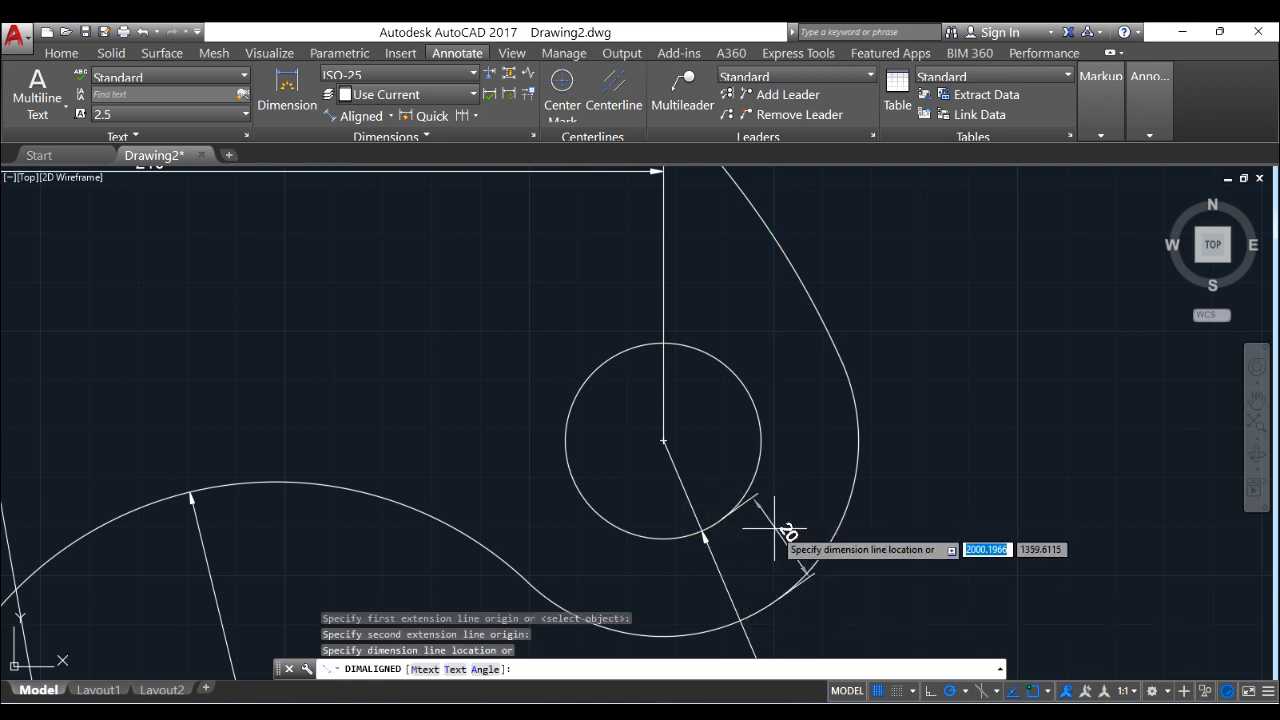
left_click(771, 529)
scroll(894, 352, "down", 2)
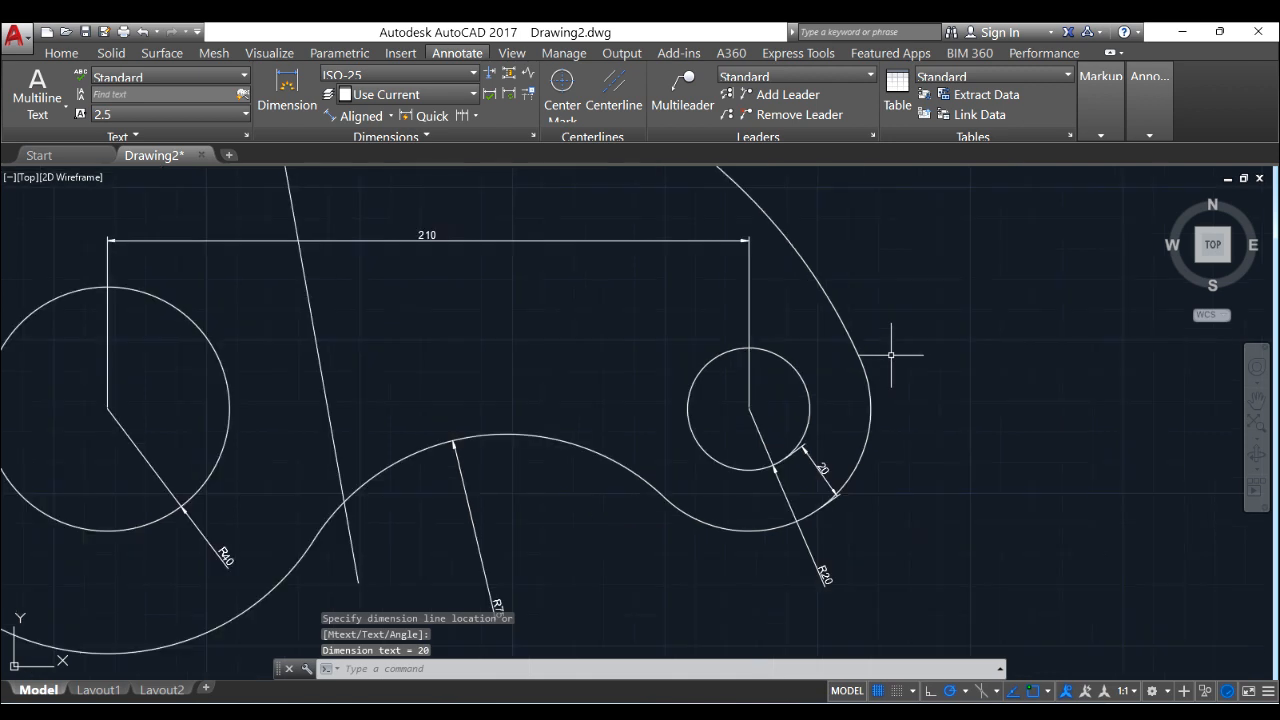
scroll(894, 350, "down", 1)
scroll(838, 383, "down", 2)
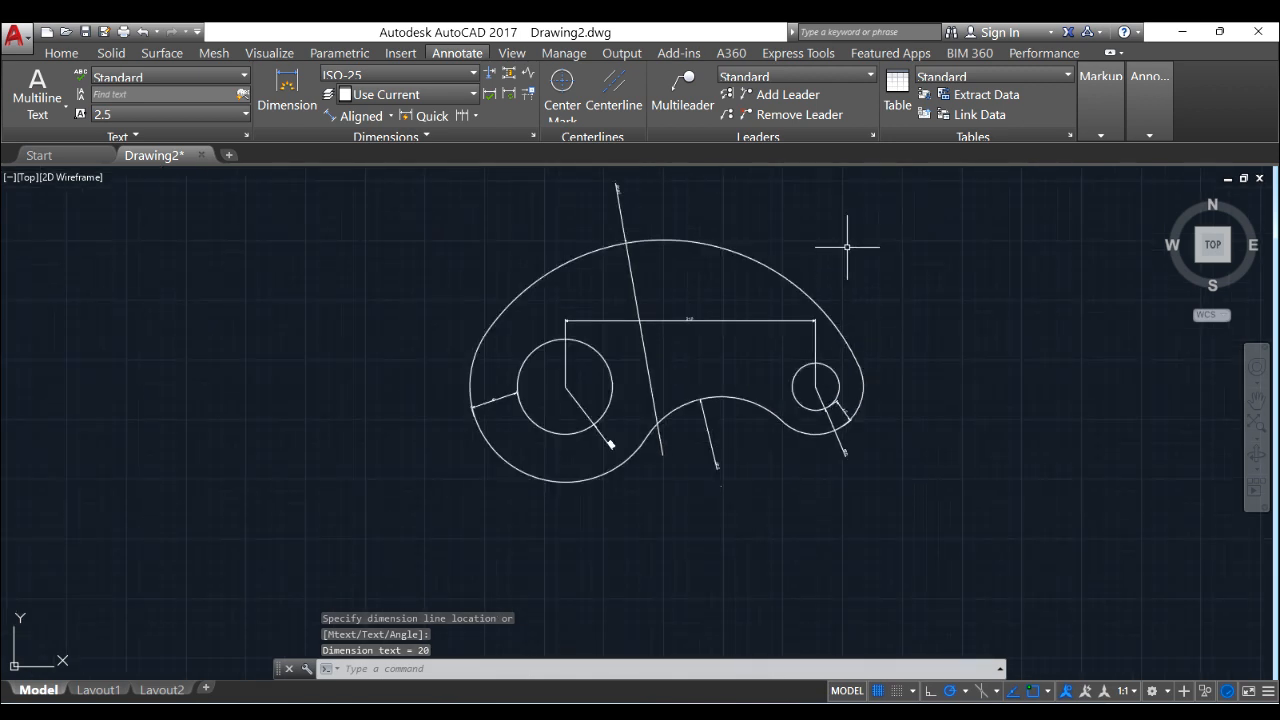
left_click(533, 137)
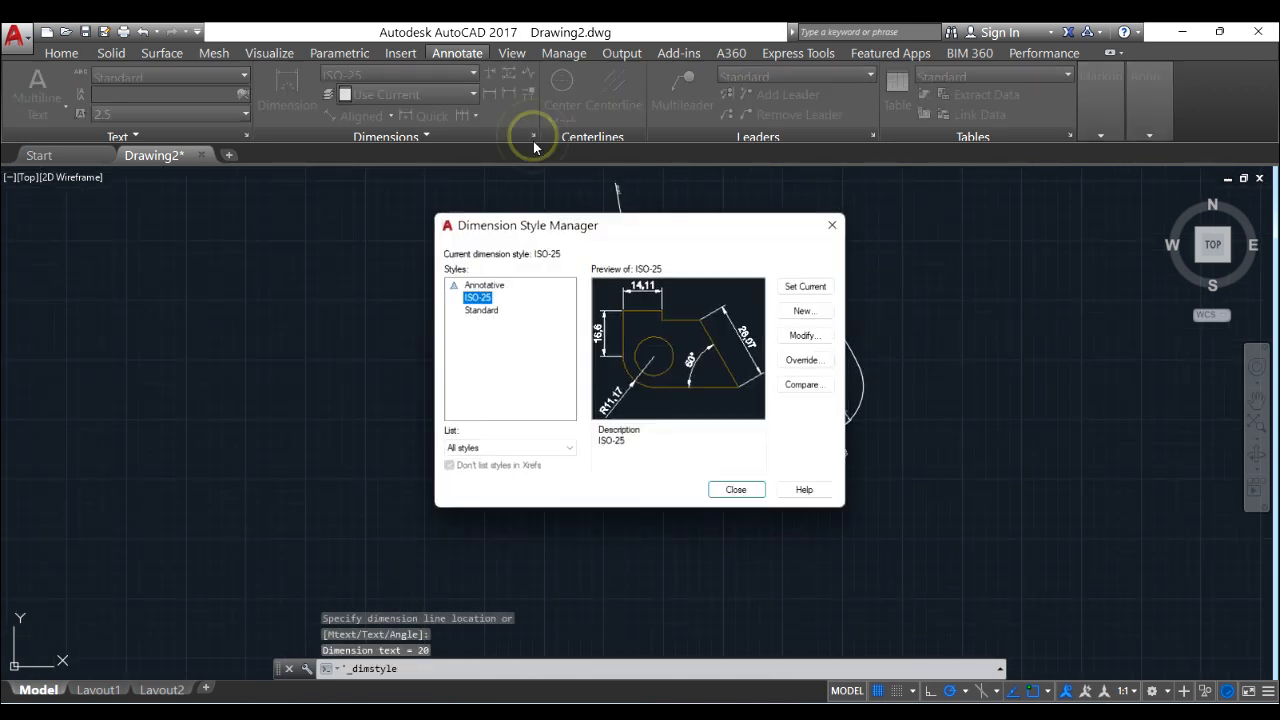
- Modify ISO-25 to green text height 5, yellow dimension lines with offset 2 and ISO alignment, and make it current
left_click(804, 335)
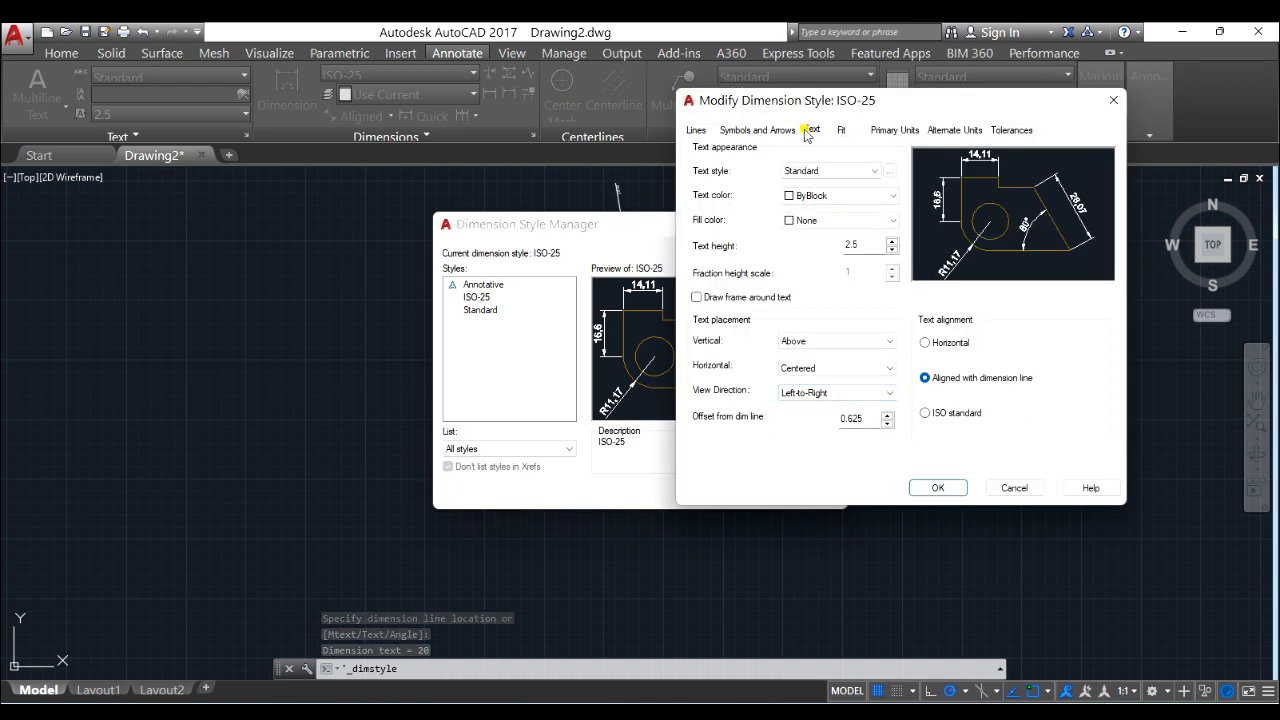
left_click(811, 197)
left_click(808, 258)
type("5")
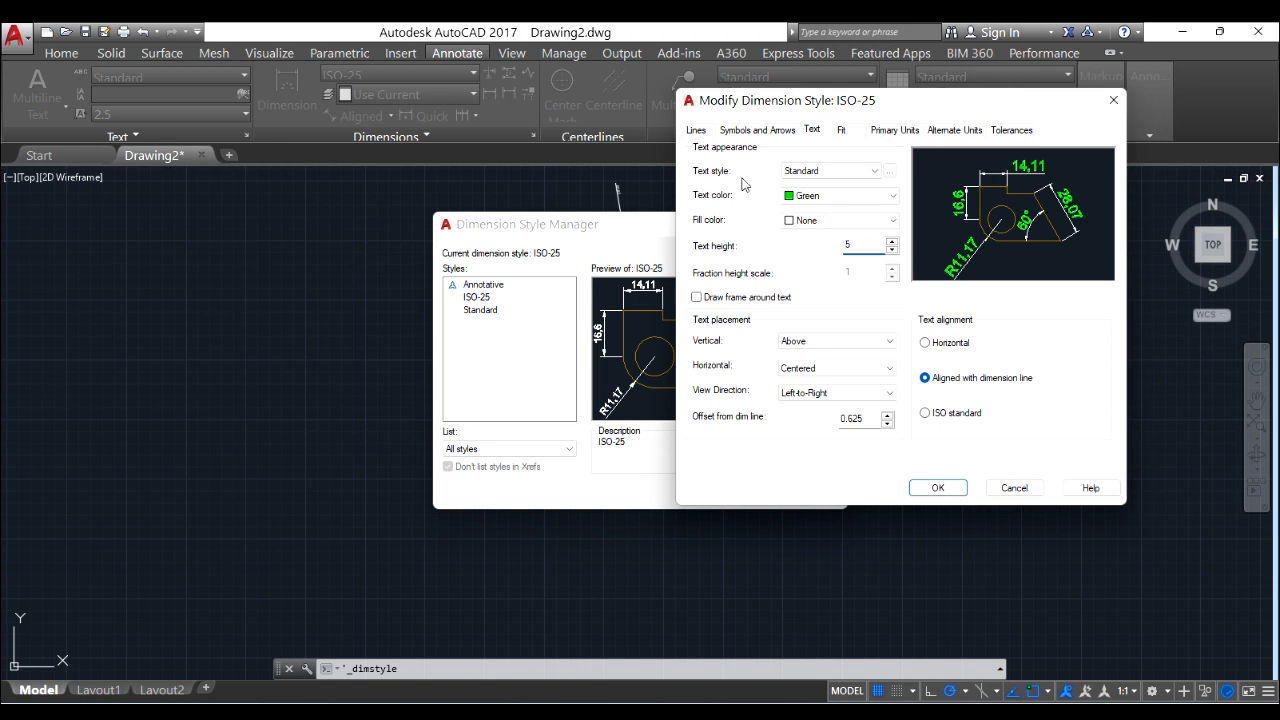
left_click(695, 130)
left_click(835, 165)
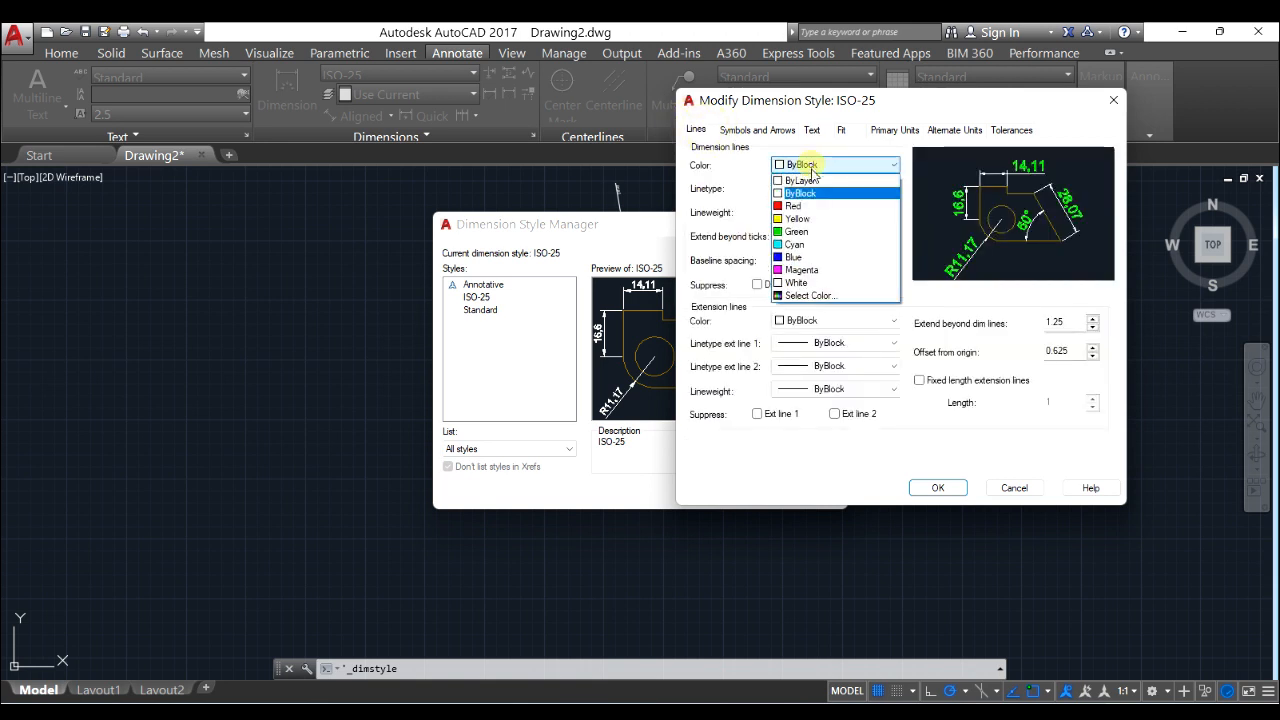
left_click(800, 218)
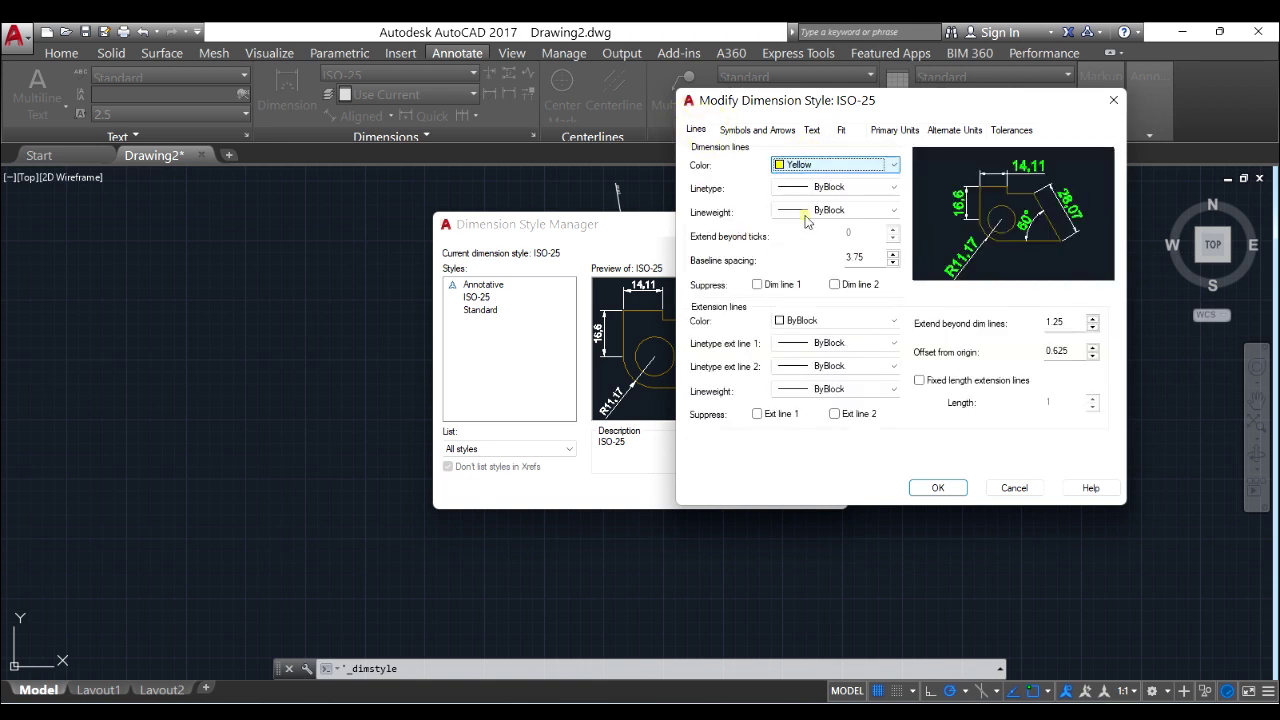
double_click(1058, 353)
type("2")
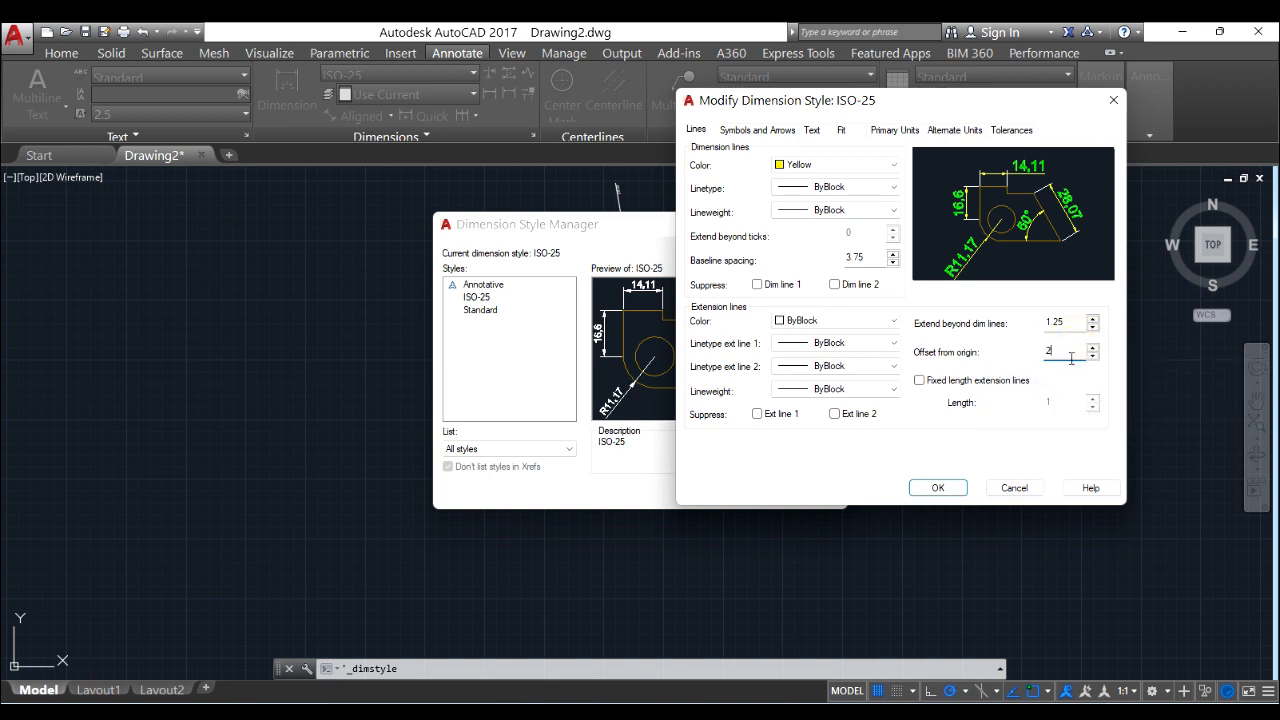
left_click(811, 130)
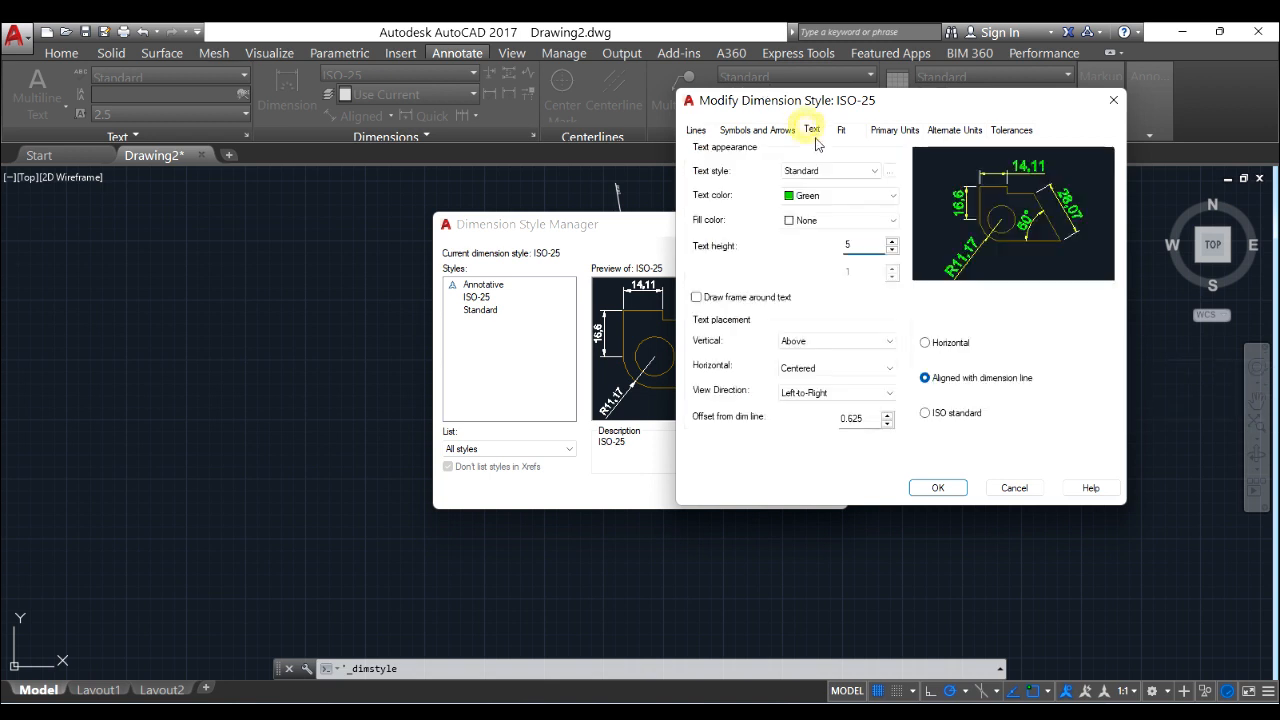
left_click(945, 415)
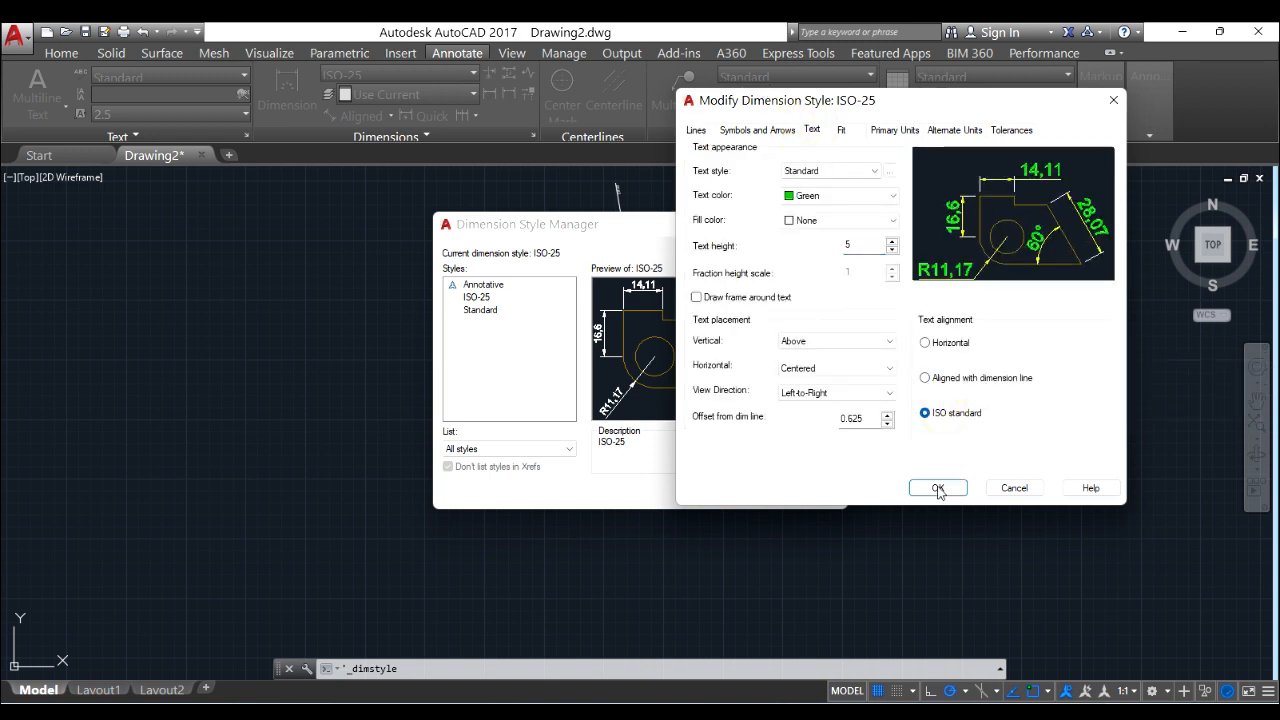
left_click(938, 487)
left_click(808, 288)
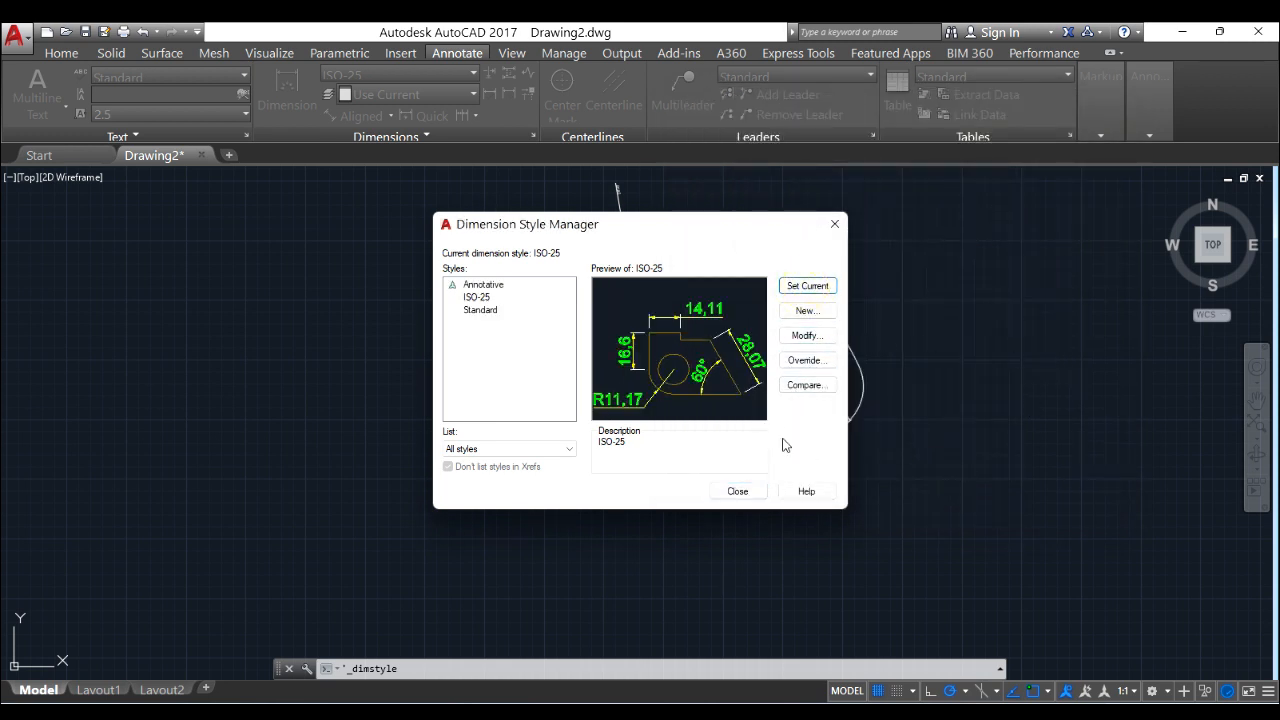
left_click(757, 488)
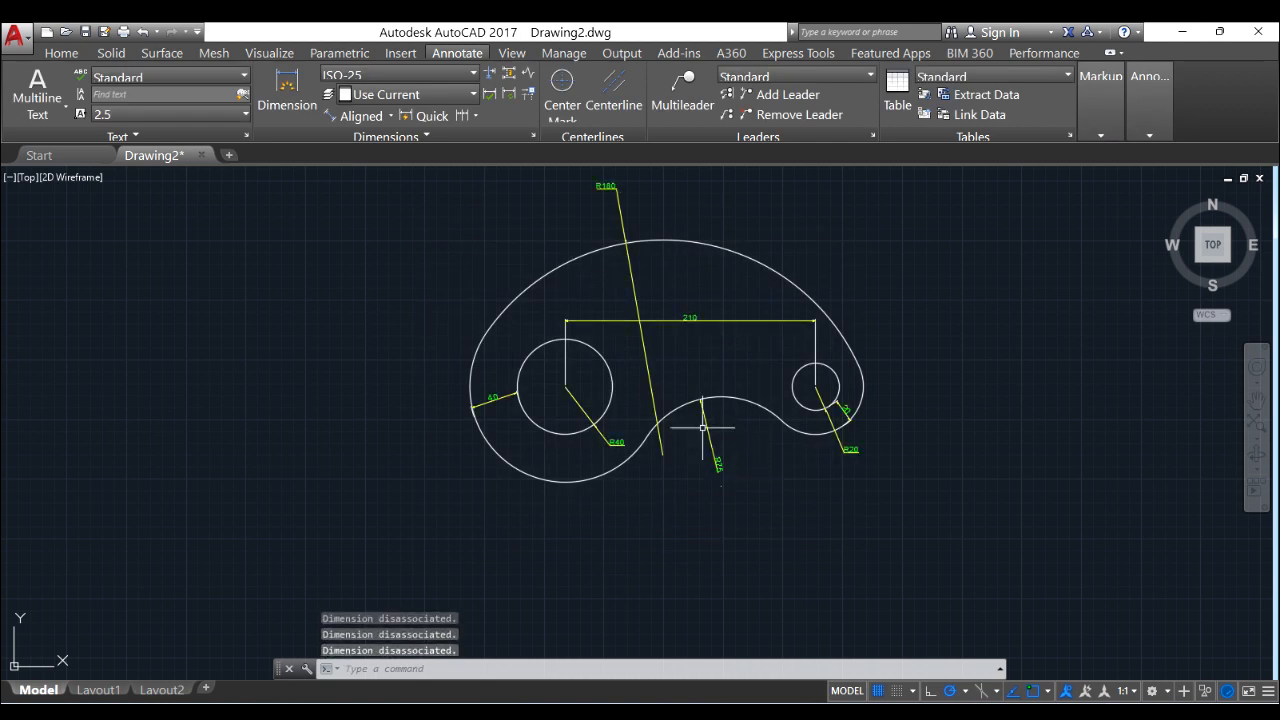
middle_click_drag(886, 271, 757, 349)
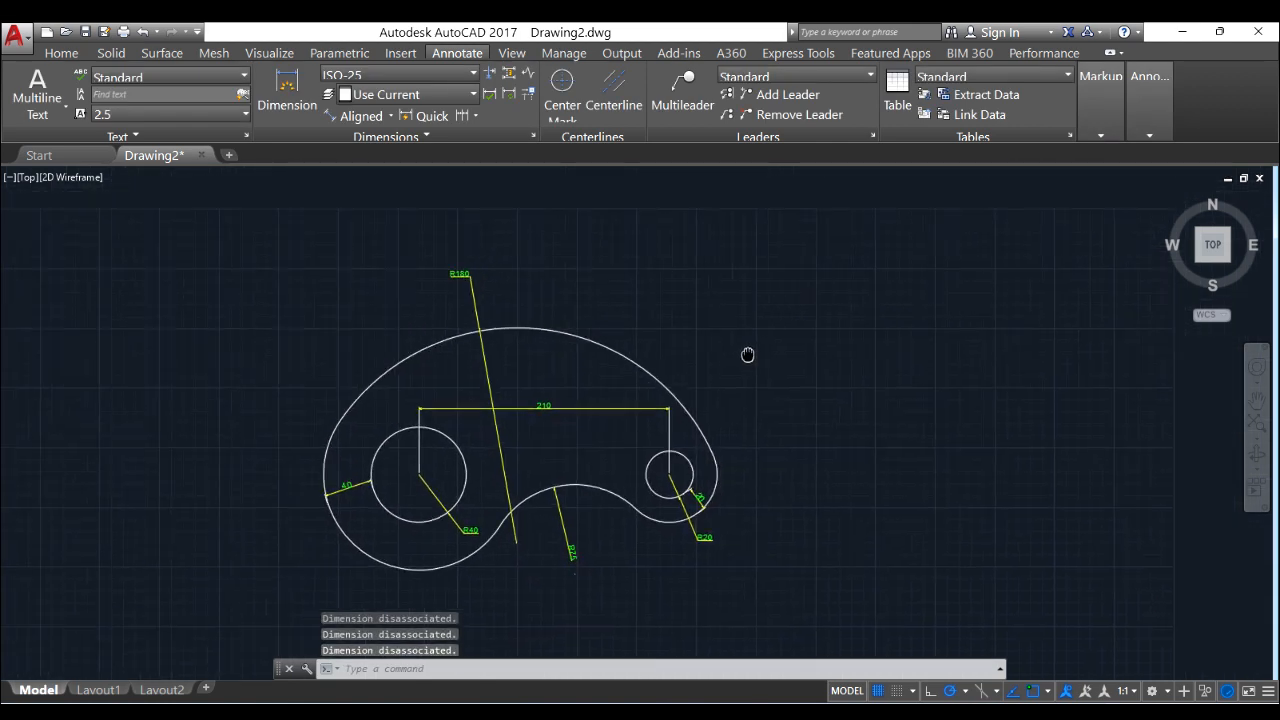
scroll(531, 470, "up", 2)
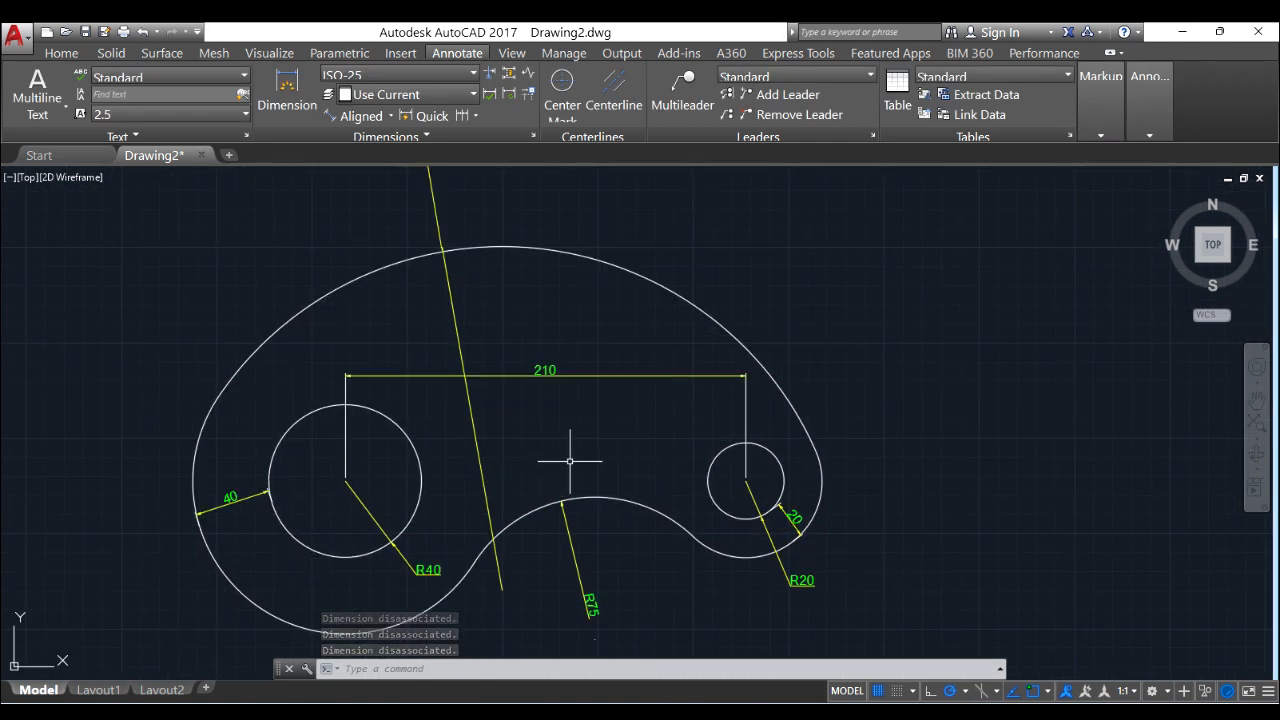
scroll(571, 457, "down", 2)
mouse_move(571, 457)
middle_mouse_down()
mouse_move(561, 461)
mouse_move(651, 514)
mouse_move(651, 468)
middle_mouse_up()
scroll(646, 514, "up", 2)
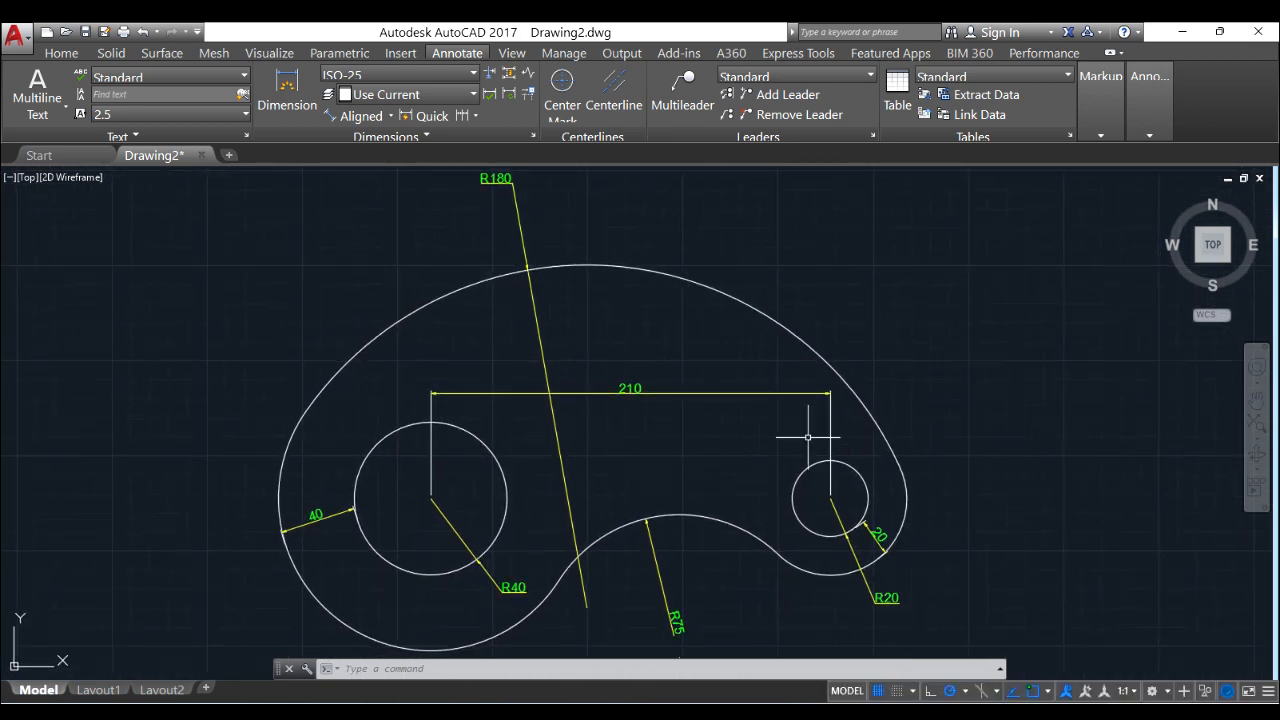